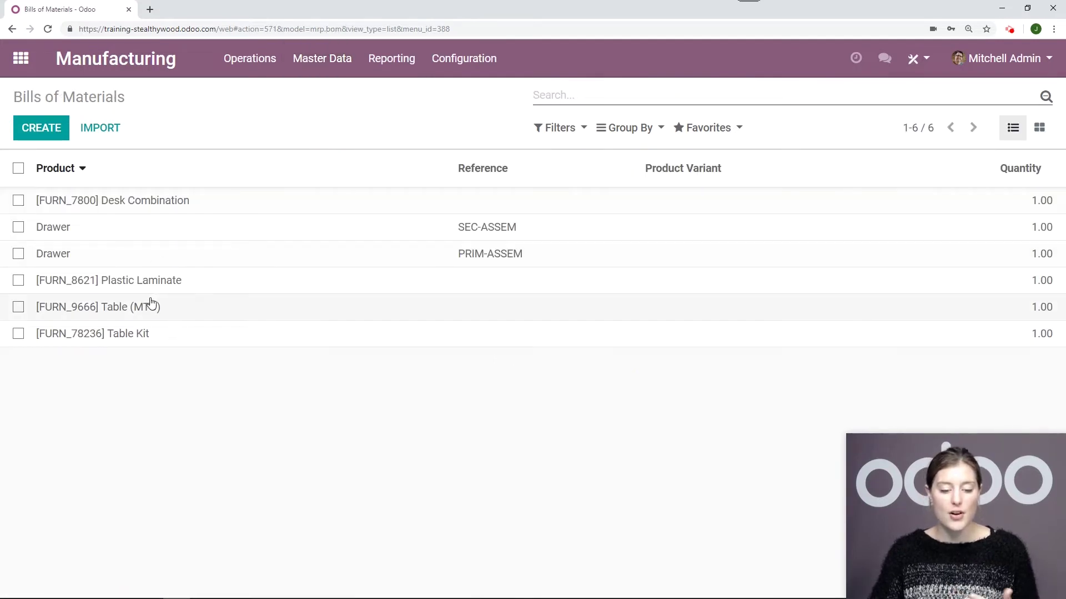
Open the bill of materials for Table (MTO) and review its component list
left_click(167, 315)
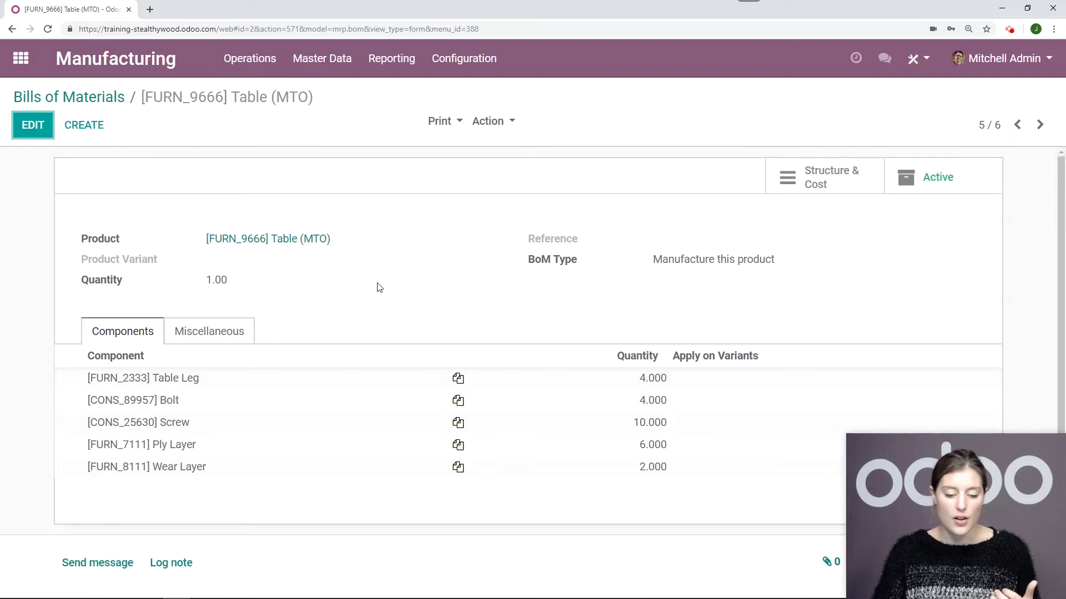
scroll(381, 289, "down", 1)
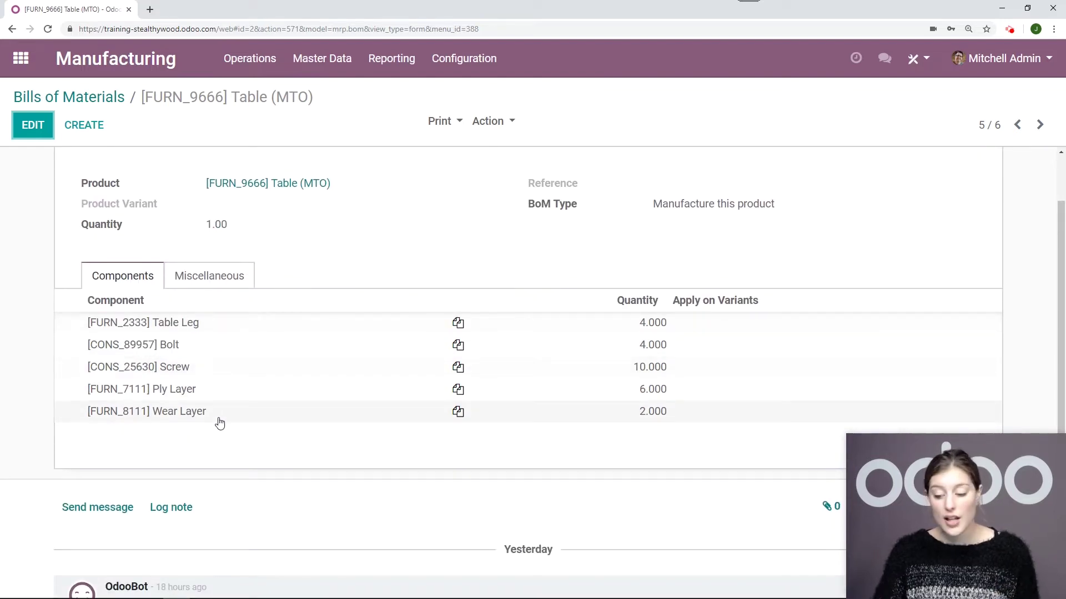
scroll(222, 447, "down", 1)
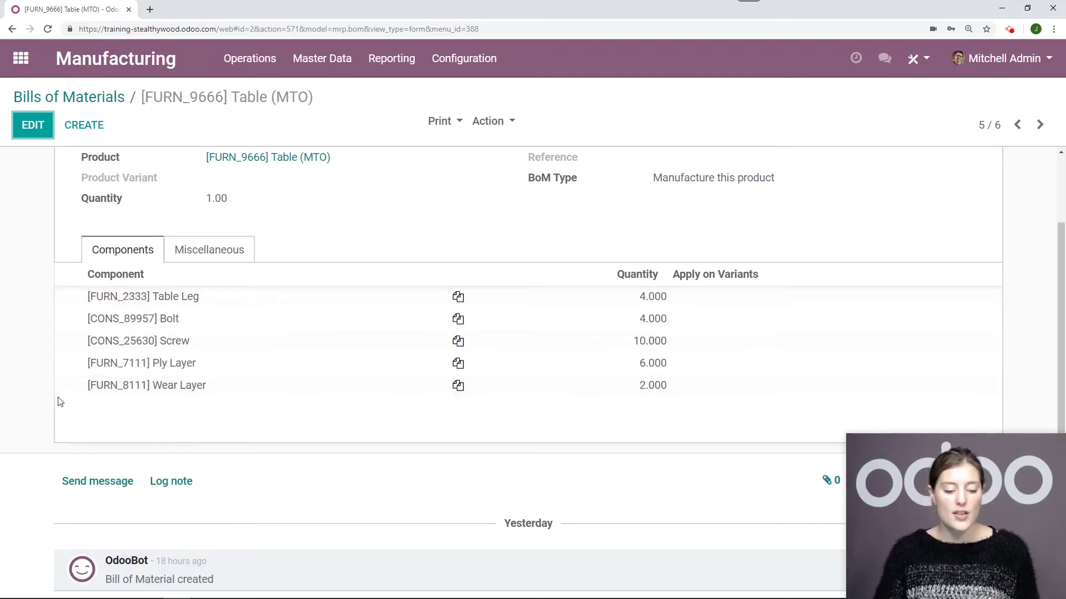
scroll(233, 400, "up", 3)
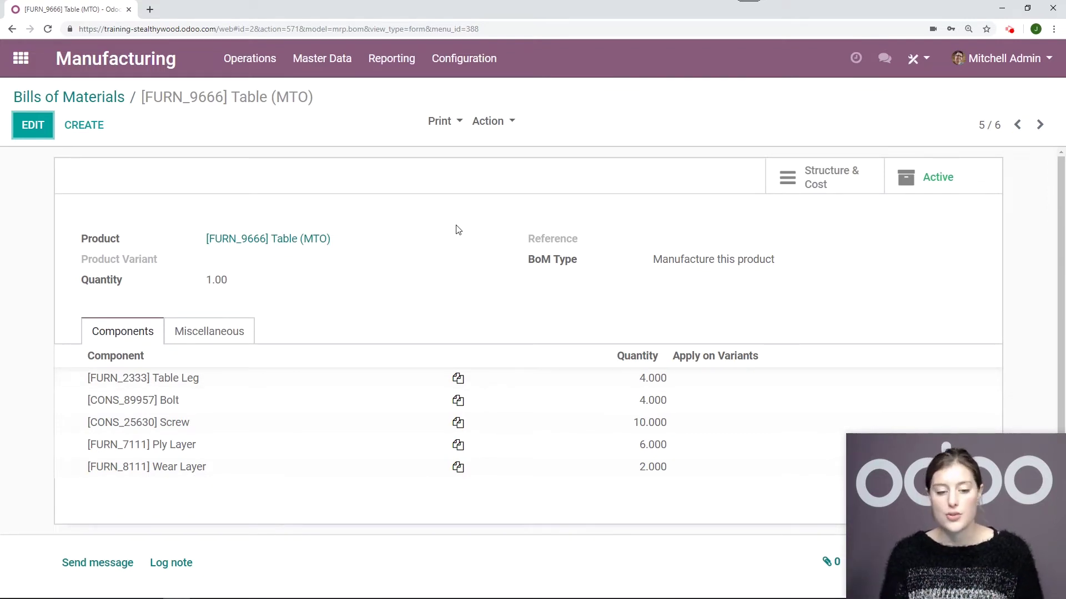
Create a new bill of materials for the product [FURN_7023] Wood Panel
left_click(90, 130)
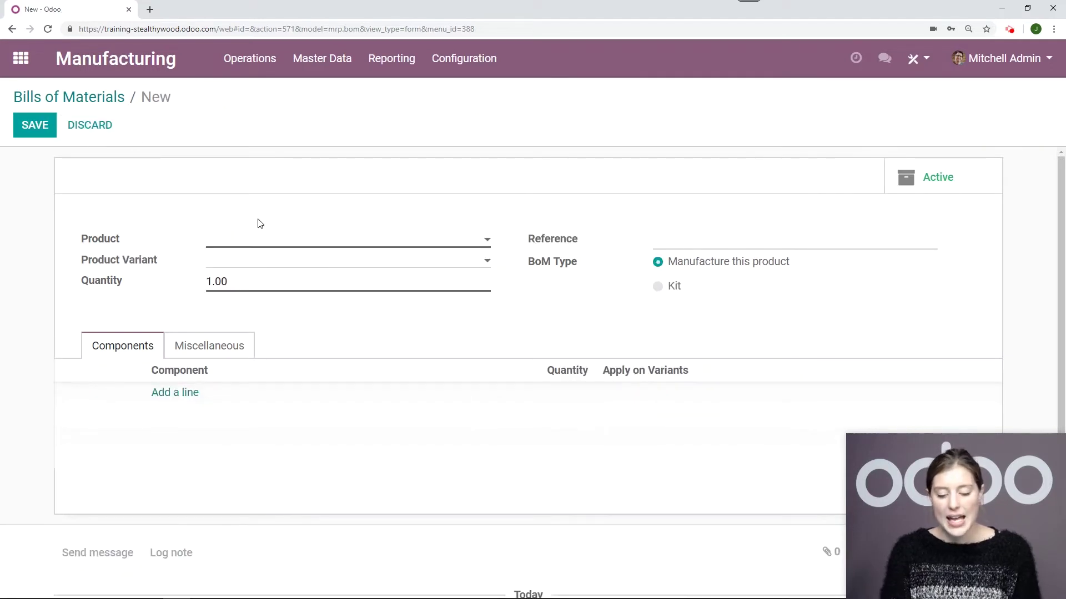
type("wood")
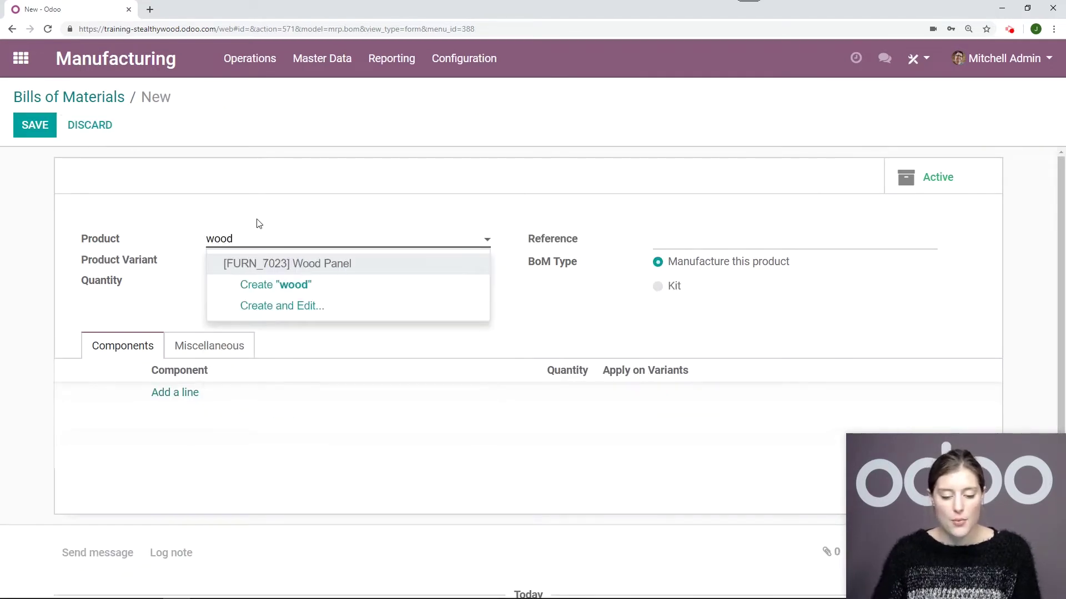
left_click(299, 265)
Add the components Ply Layer with quantity 3 and Wear Layer with quantity 1 to the Wood Panel bill of materials
left_click(184, 394)
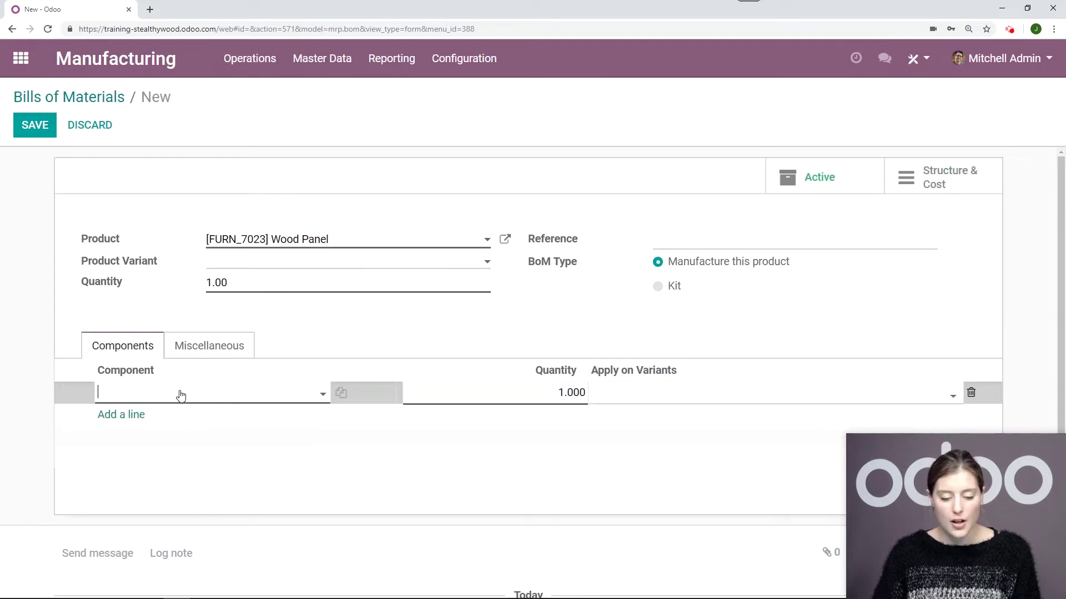
type("layer")
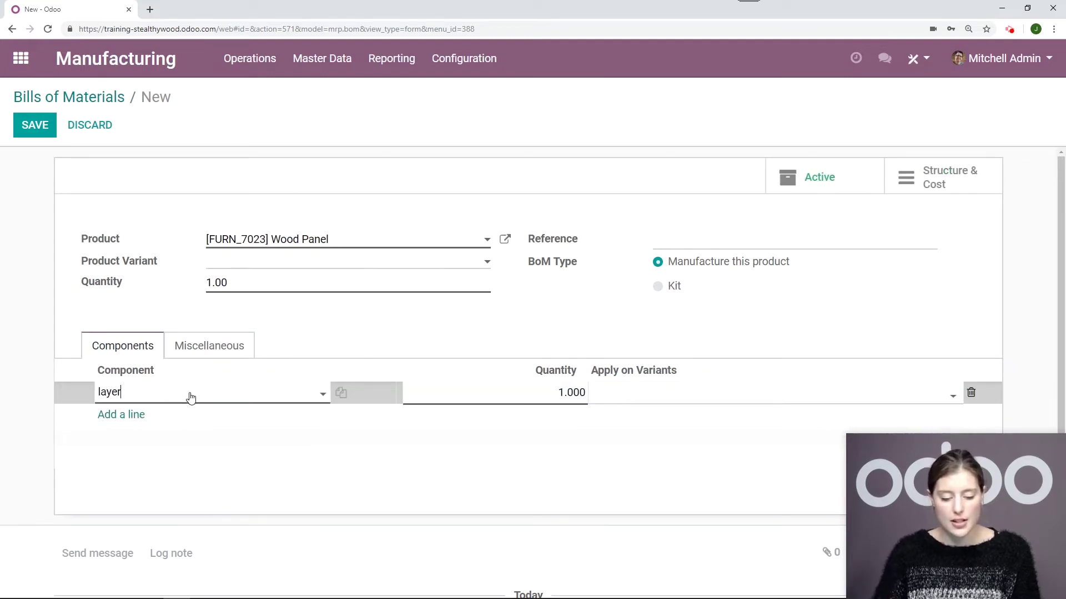
left_click(192, 417)
left_click(125, 423)
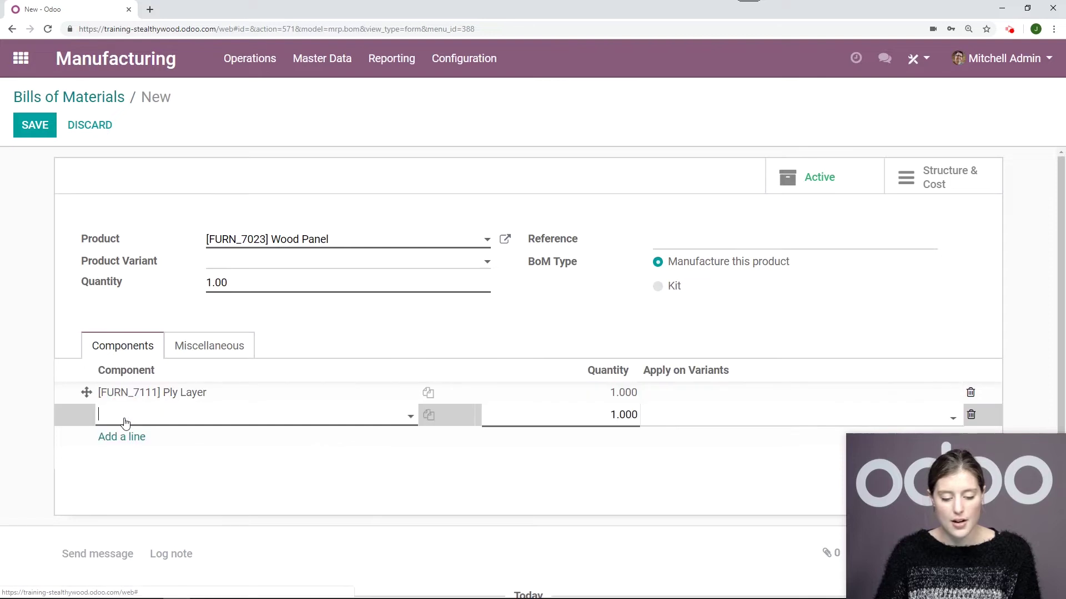
type("wear")
left_click(201, 442)
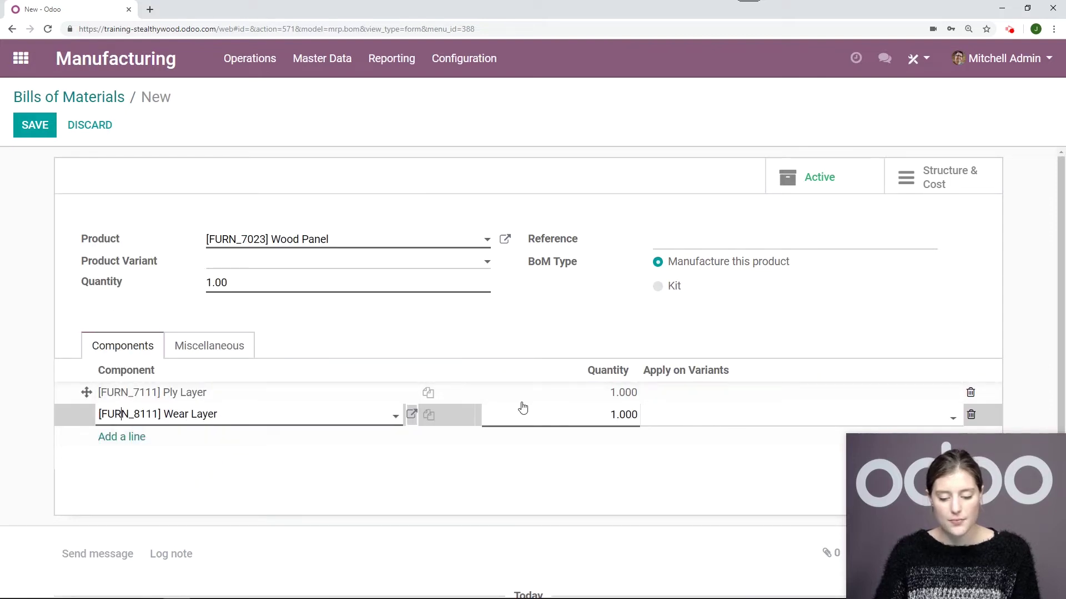
left_click(605, 395)
type("3")
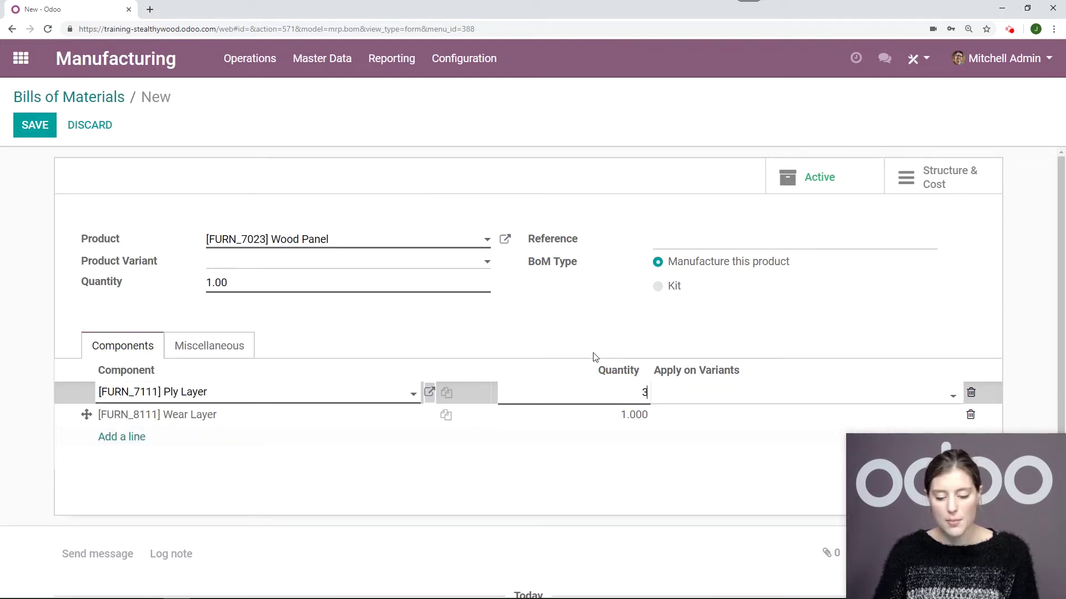
left_click(639, 315)
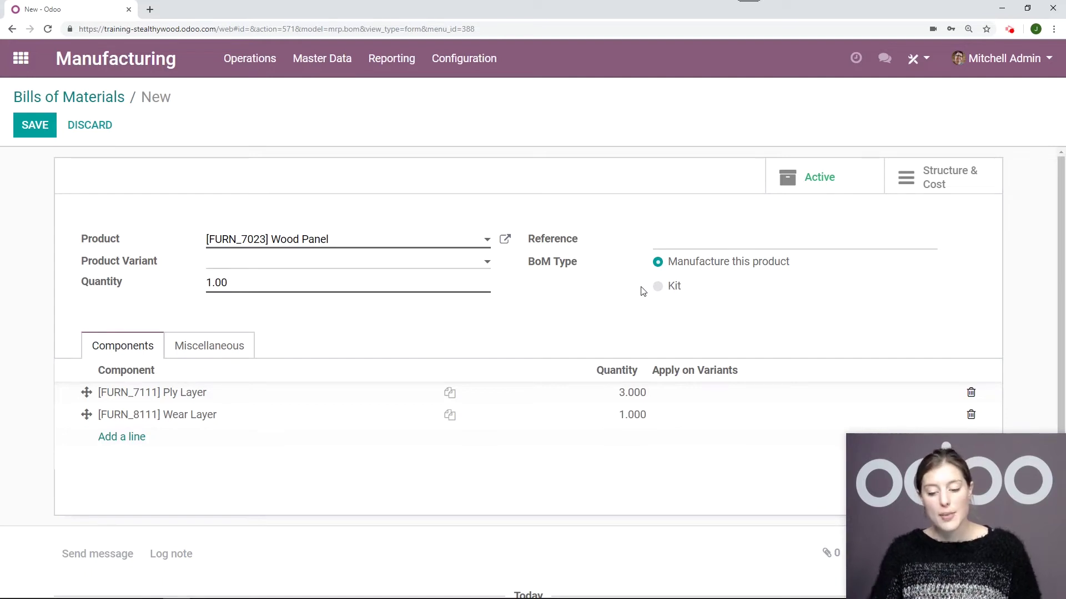
Set the Wood Panel's BoM type to Kit and save the bill of materials
left_click(658, 286)
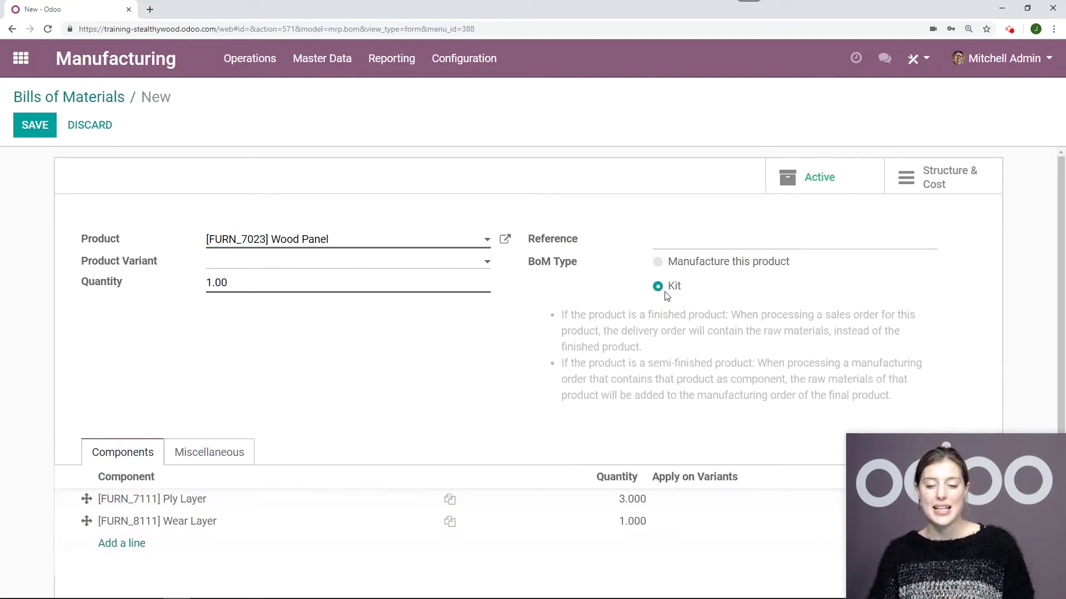
scroll(642, 325, "down", 1)
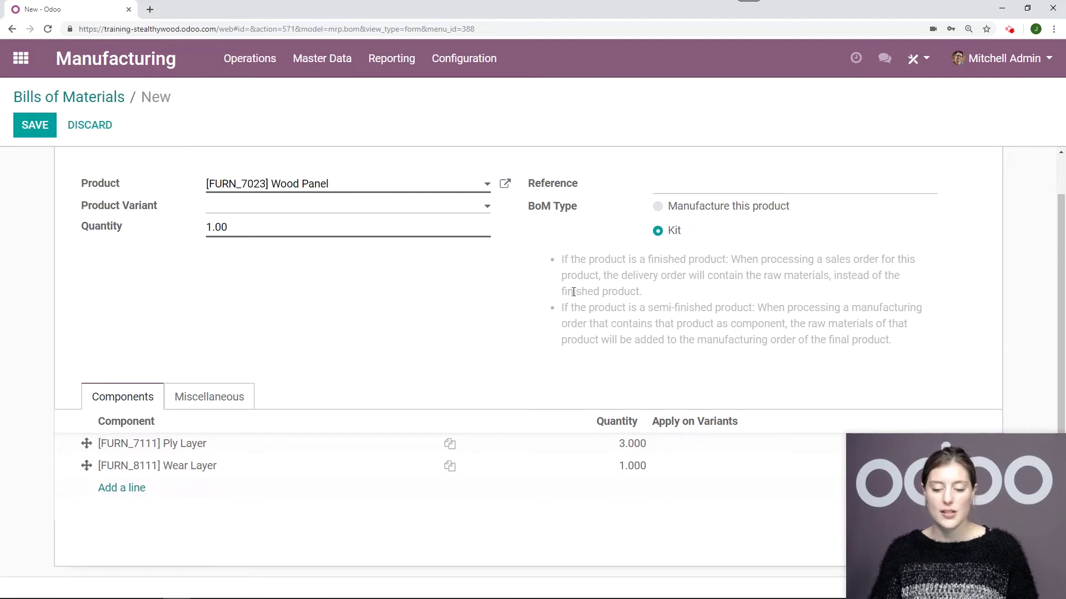
scroll(573, 291, "up", 1)
left_click(25, 129)
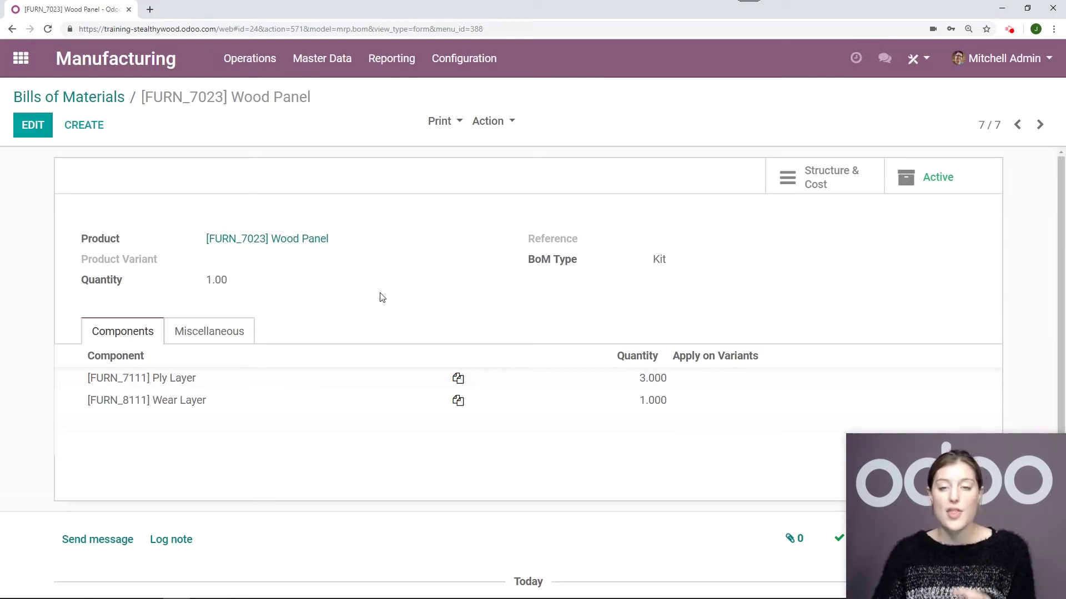
Edit the Table (MTO) bill of materials and add Wood Panel as a component with quantity 2
left_click(75, 99)
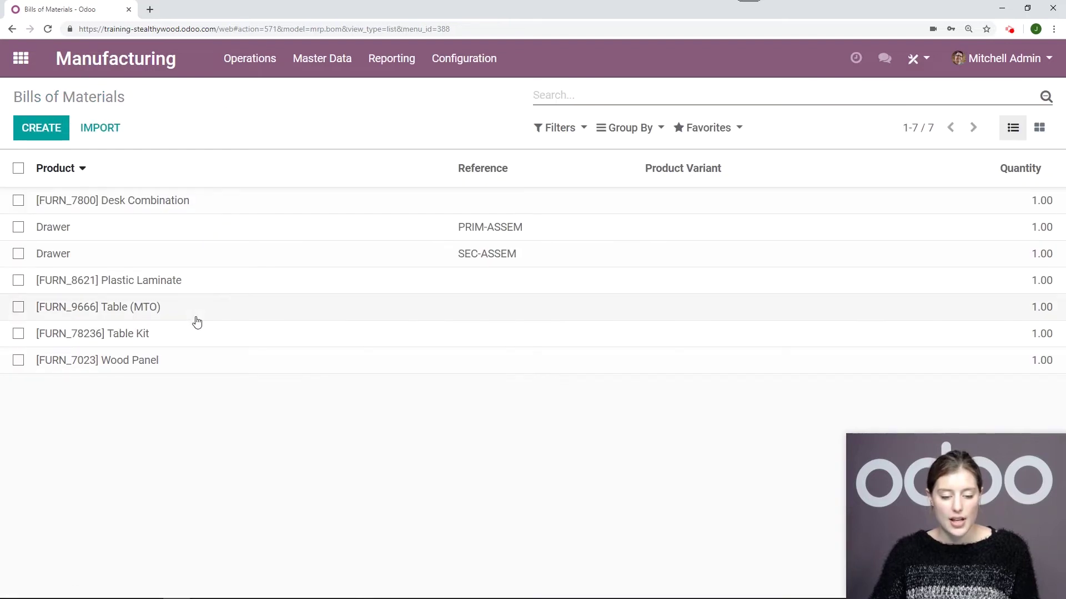
left_click(194, 314)
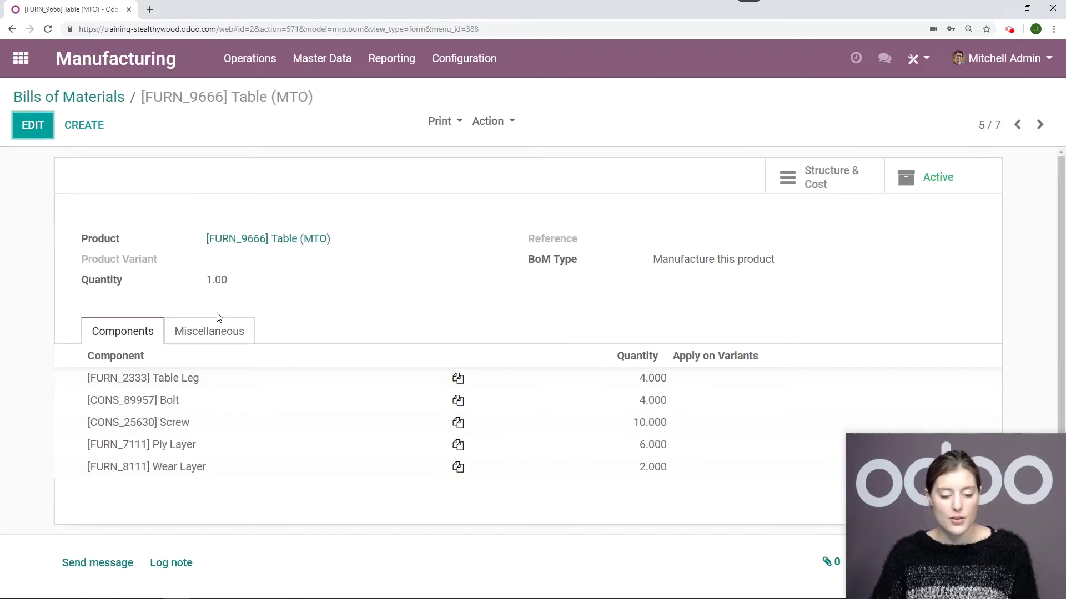
left_click(34, 131)
scroll(200, 397, "down", 2)
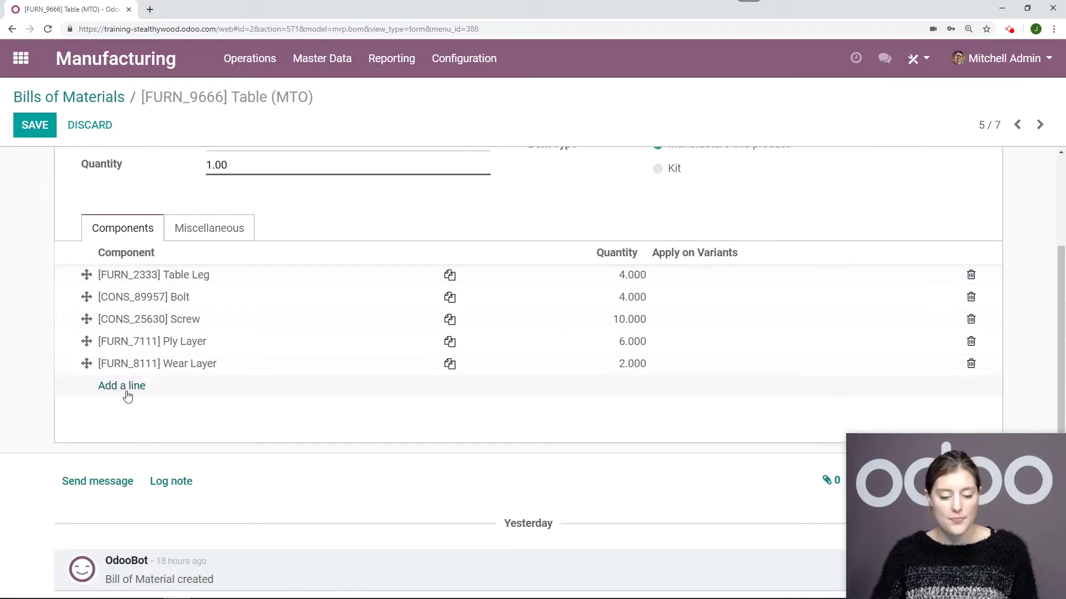
left_click(126, 389)
type("wood")
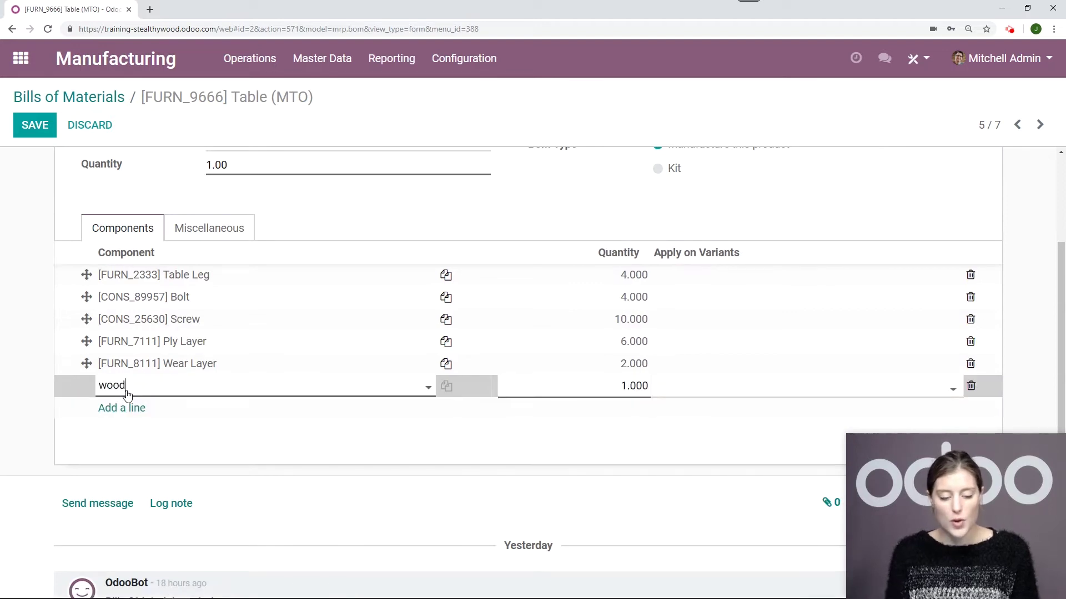
left_click(215, 412)
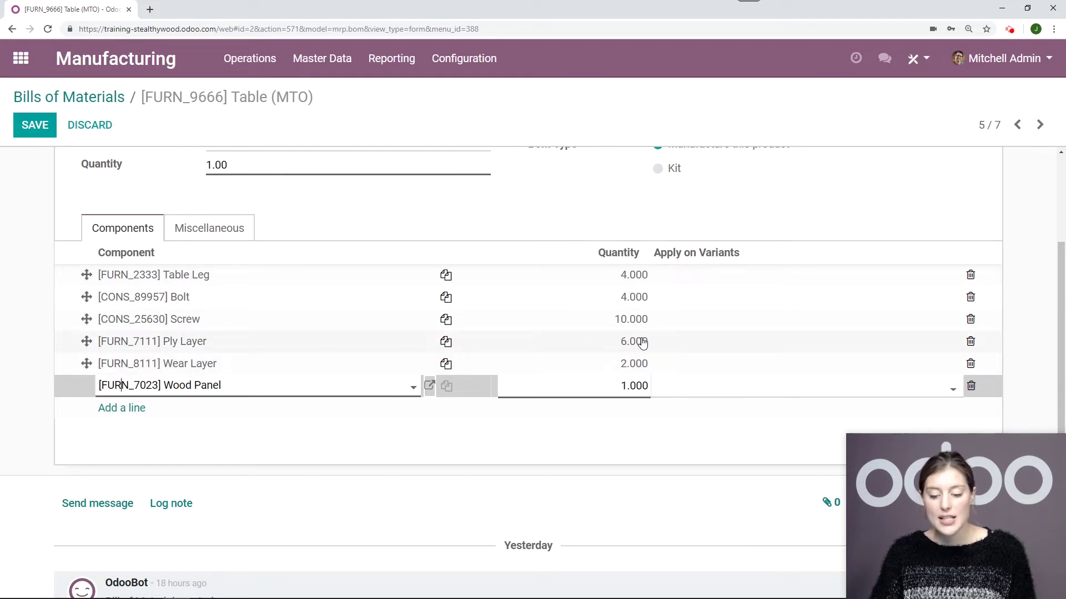
left_click(635, 382)
type("2")
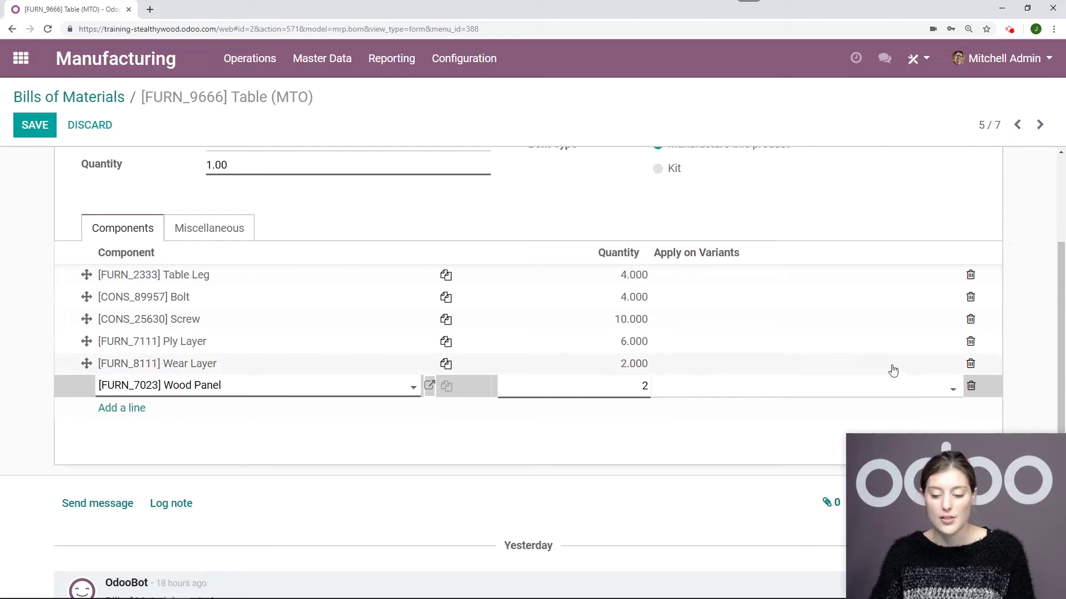
Remove the Wear Layer and Ply Layer components from the Table (MTO) bill of materials and save it
left_click(971, 364)
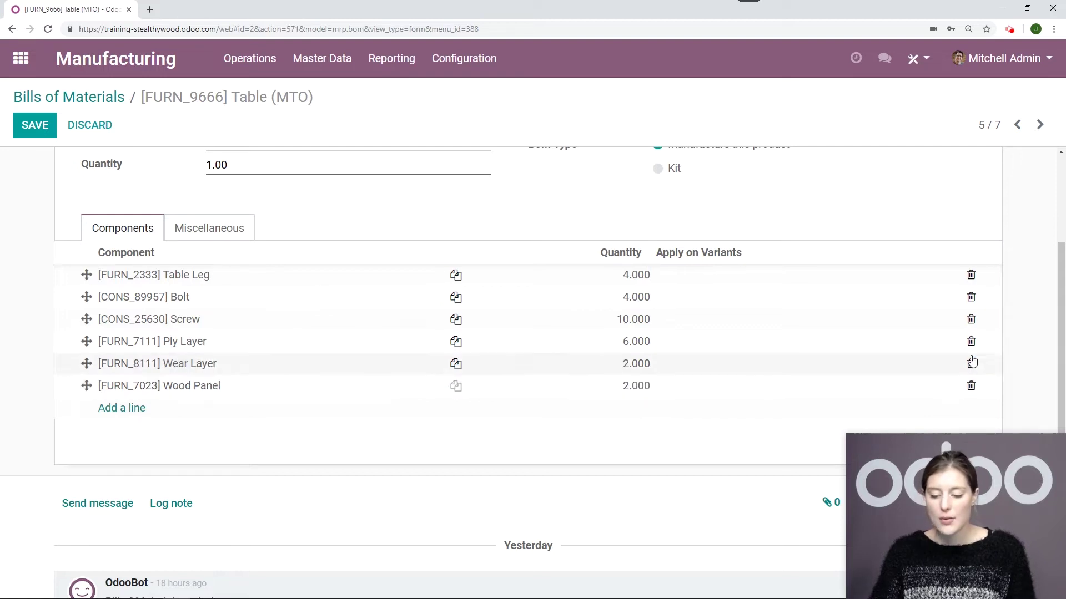
left_click(971, 341)
left_click(35, 127)
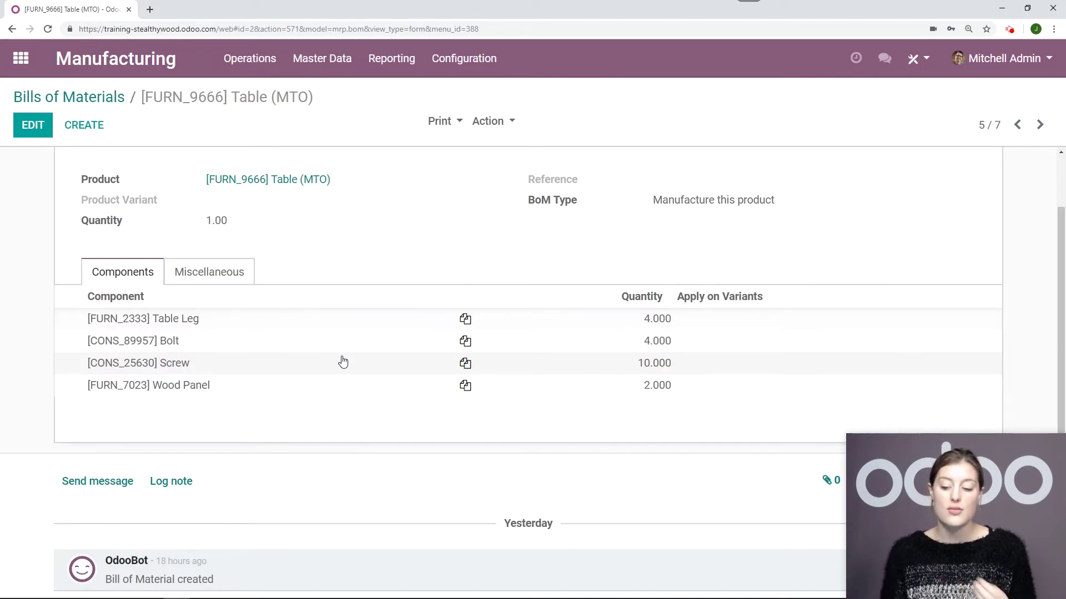
Print the BoM Structure report for Table (MTO), review the costs in the downloaded PDF and close it
left_click(449, 123)
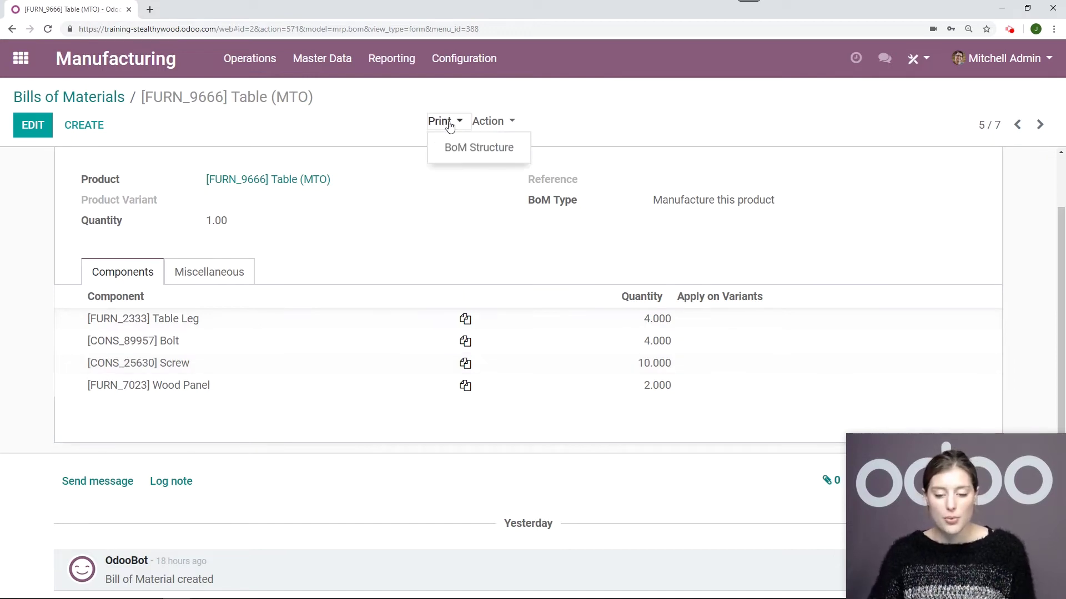
left_click(460, 158)
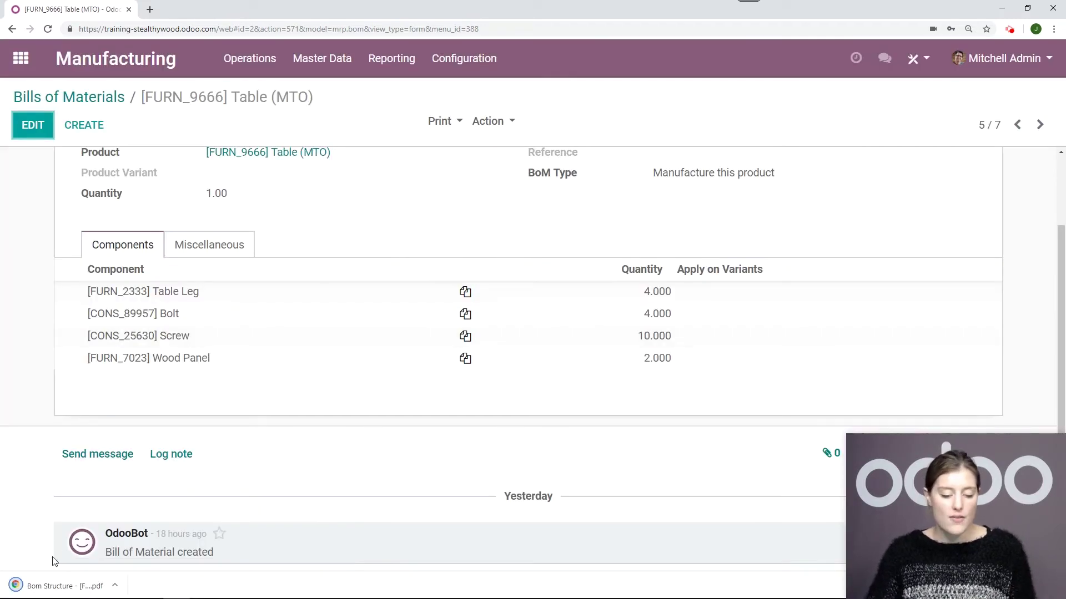
left_click(61, 584)
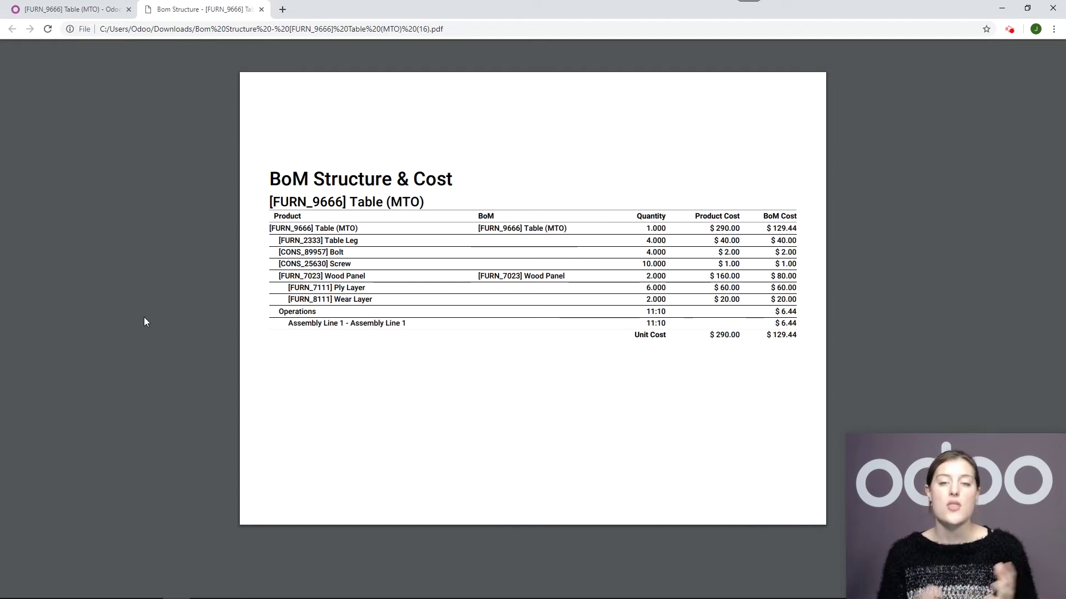
left_click(261, 9)
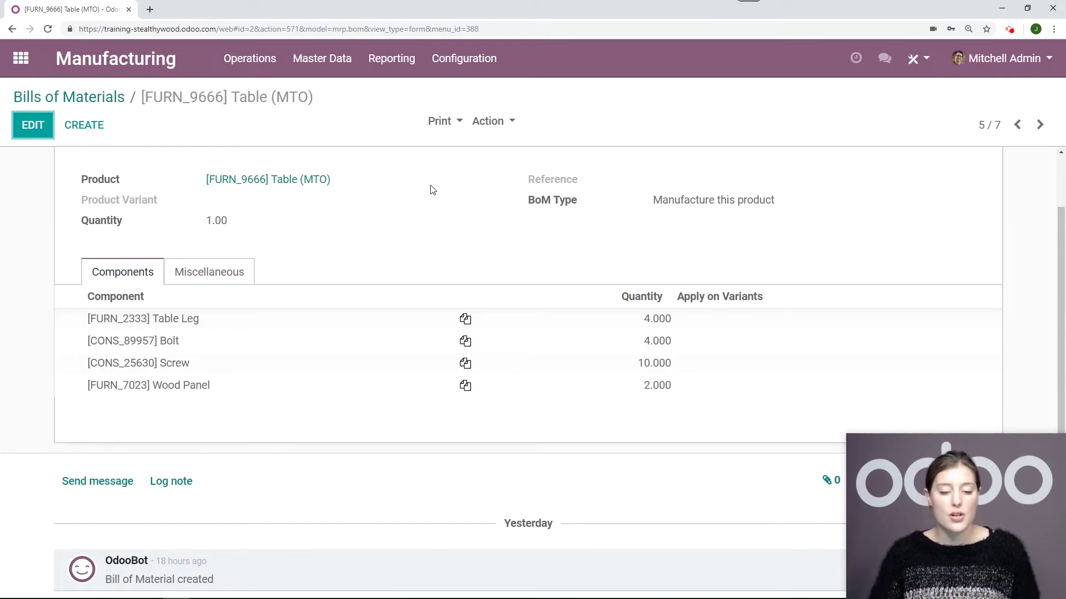
Create a new bill of materials for the product [FURN_8522] Table Top
left_click(87, 125)
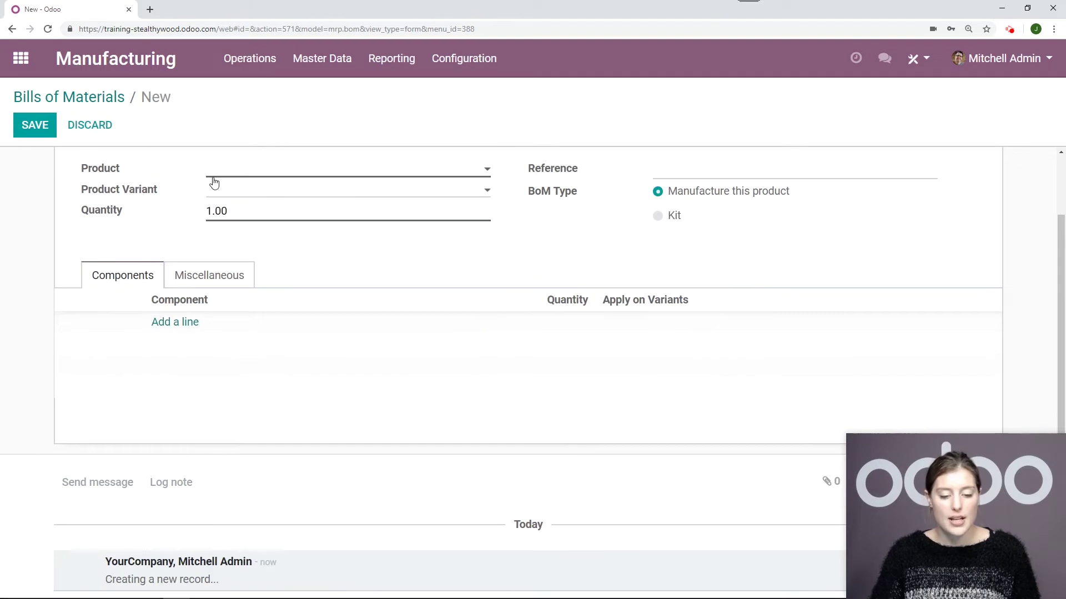
scroll(212, 183, "up", 1)
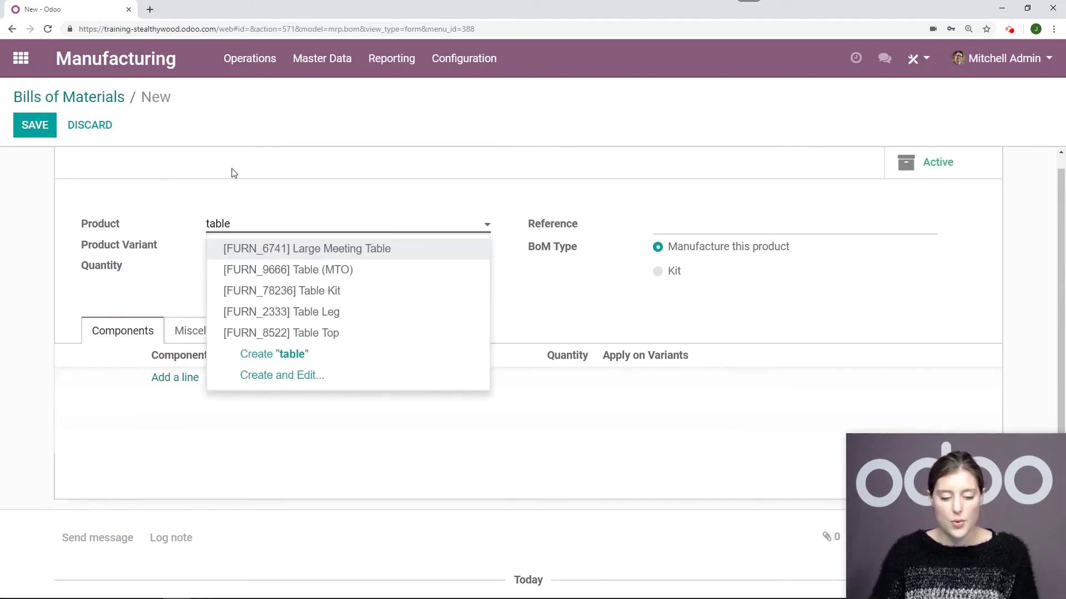
left_click(307, 335)
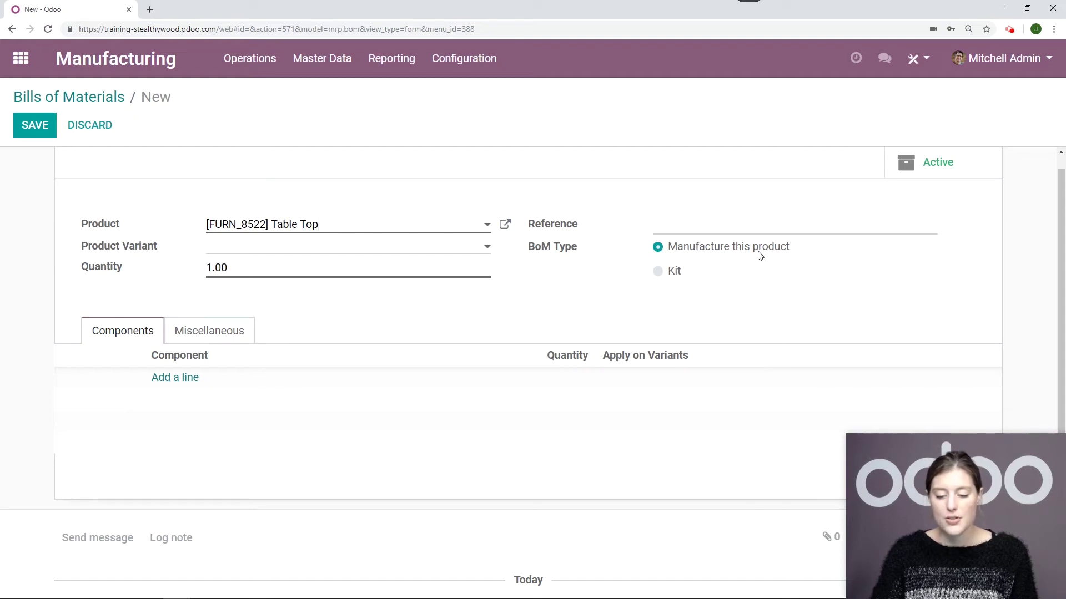
Add Wood Panel with quantity 2 as the Table Top's component and save the bill of materials
left_click(179, 377)
type("wood")
left_click(235, 404)
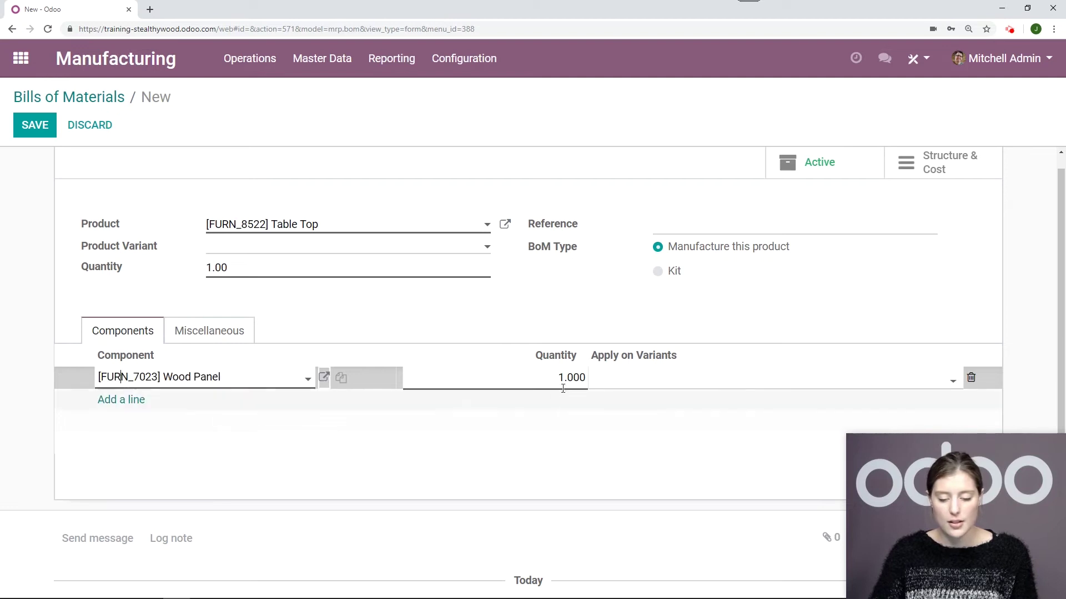
left_click(563, 386)
type("2")
left_click(44, 130)
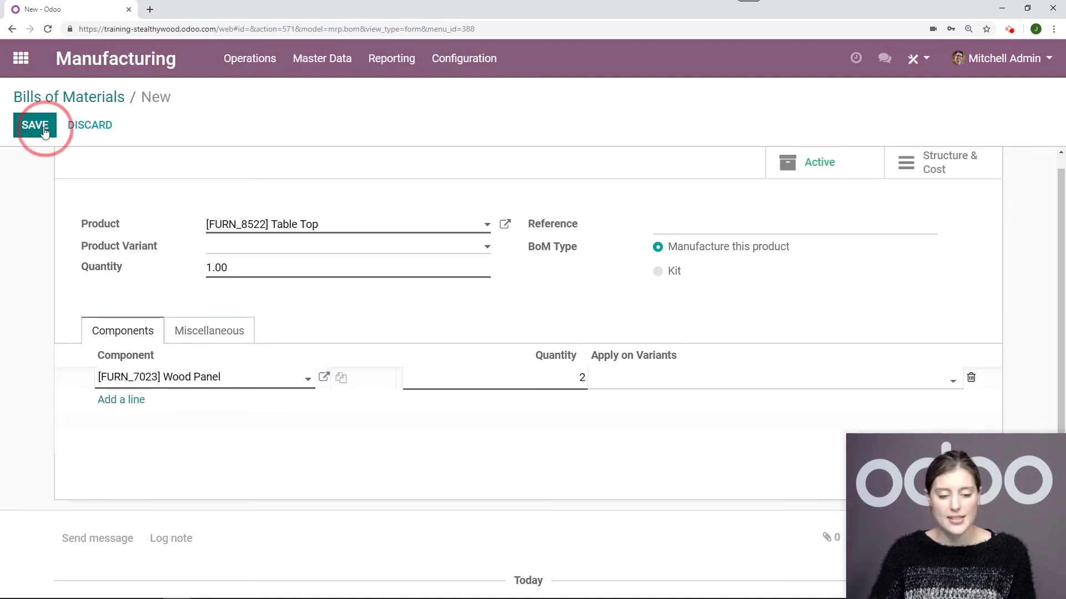
Replace the Wood Panel component in the Table (MTO) bill of materials with one [FURN_8522] Table Top and save it
left_click(106, 100)
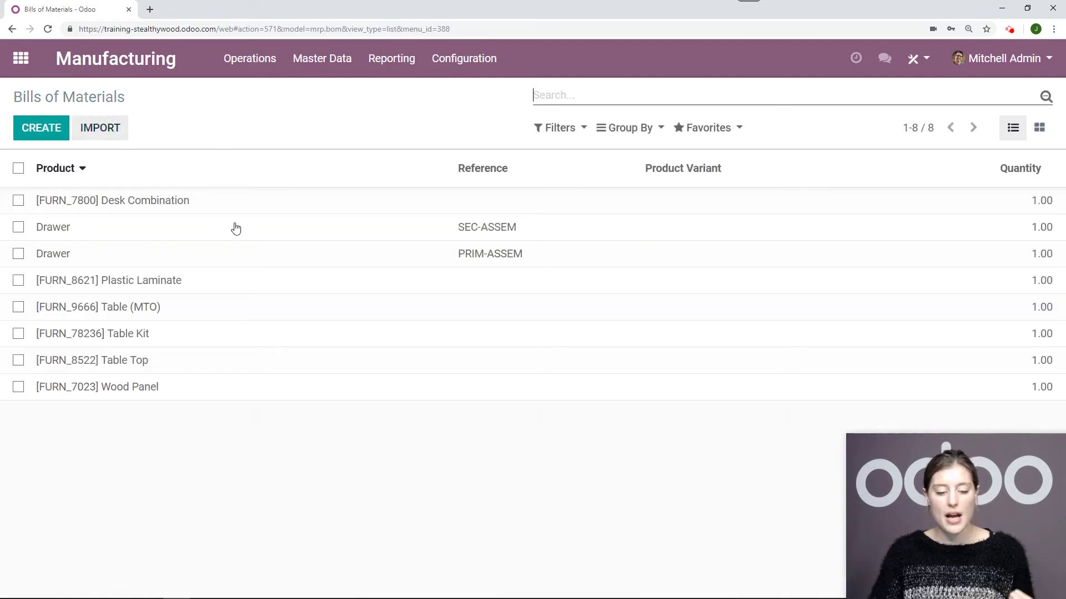
left_click(210, 309)
scroll(300, 328, "down", 1)
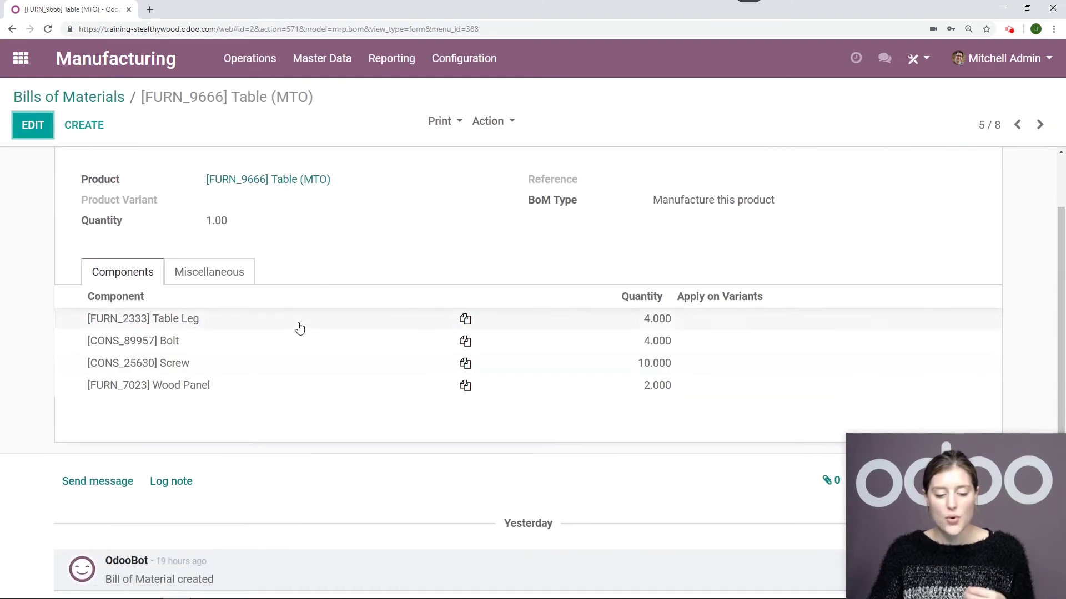
left_click(28, 127)
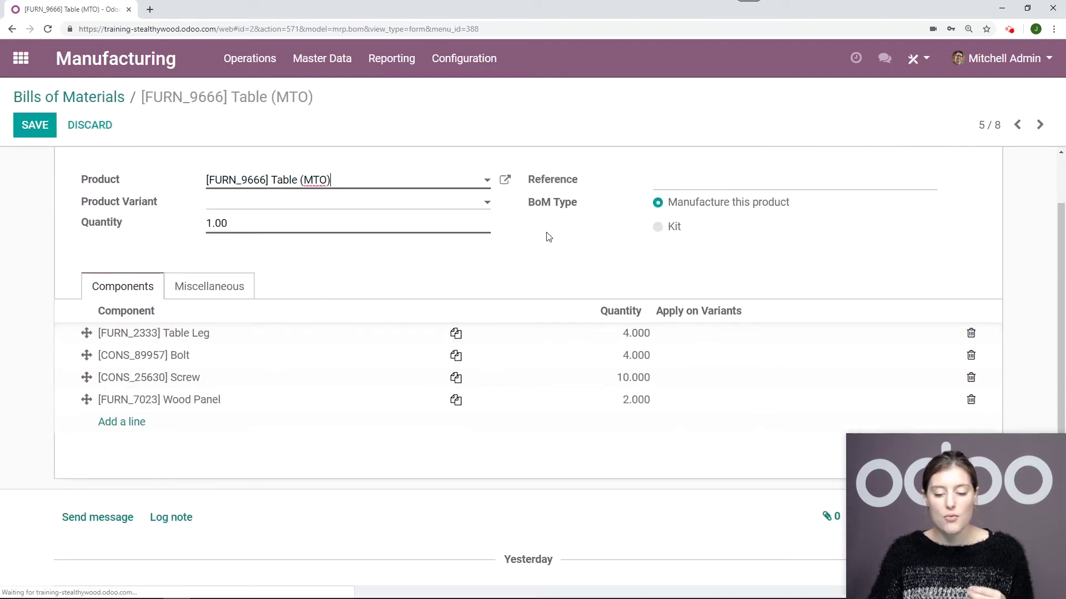
scroll(548, 237, "down", 1)
left_click(133, 387)
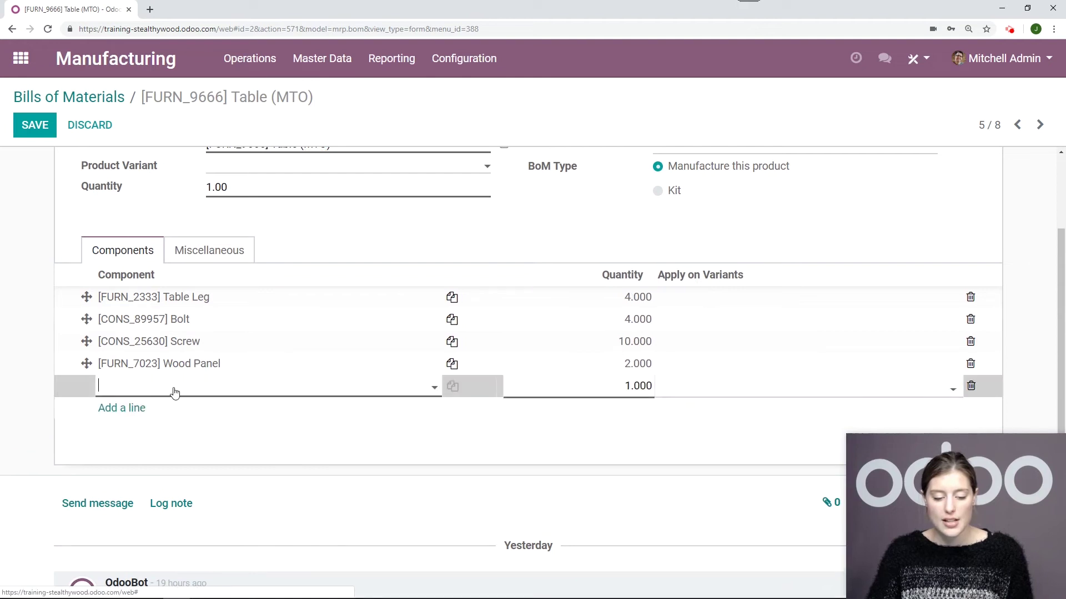
type("tab")
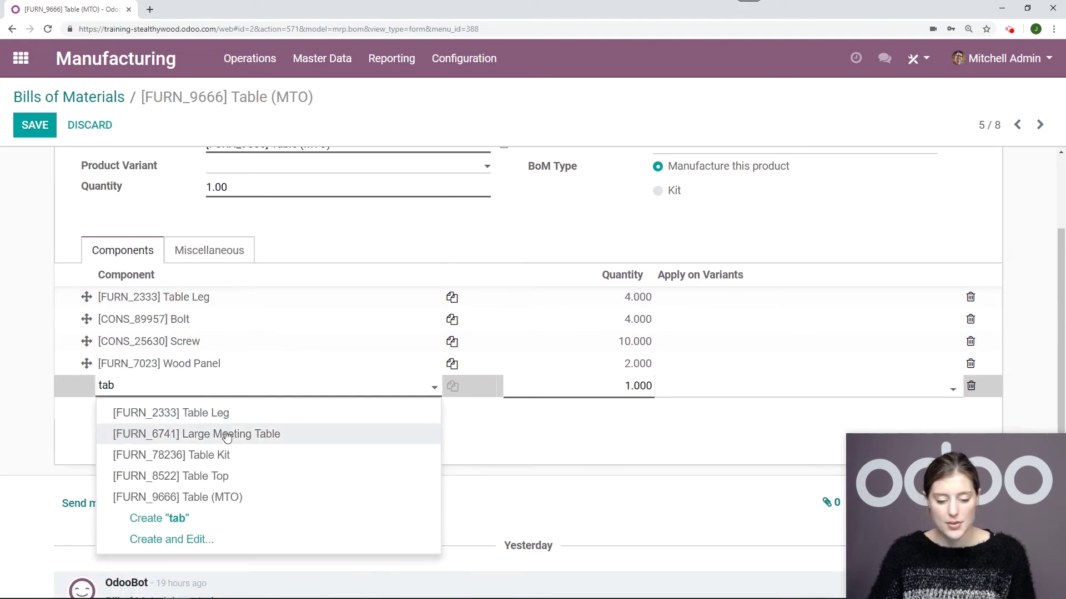
left_click(237, 476)
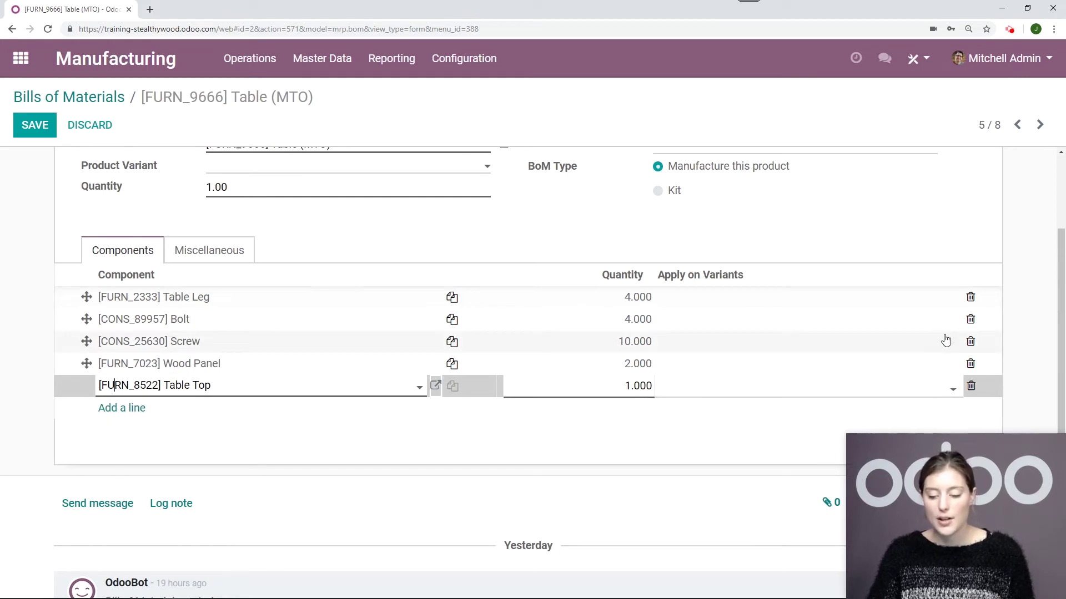
left_click(971, 364)
left_click(29, 129)
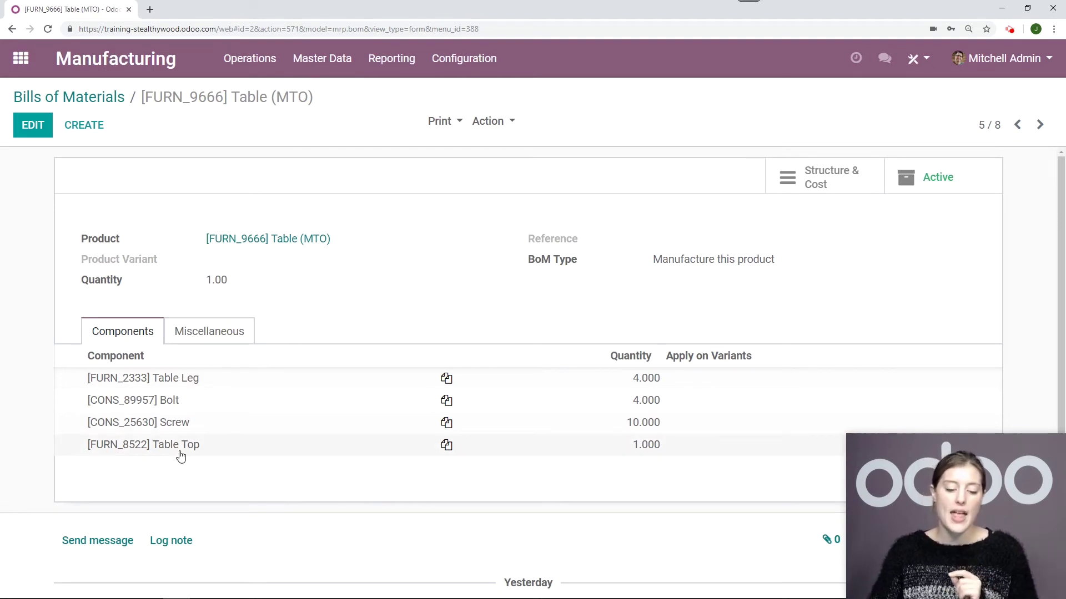
Open the Table Top product from its component line and examine its inventory routes
left_click(205, 450)
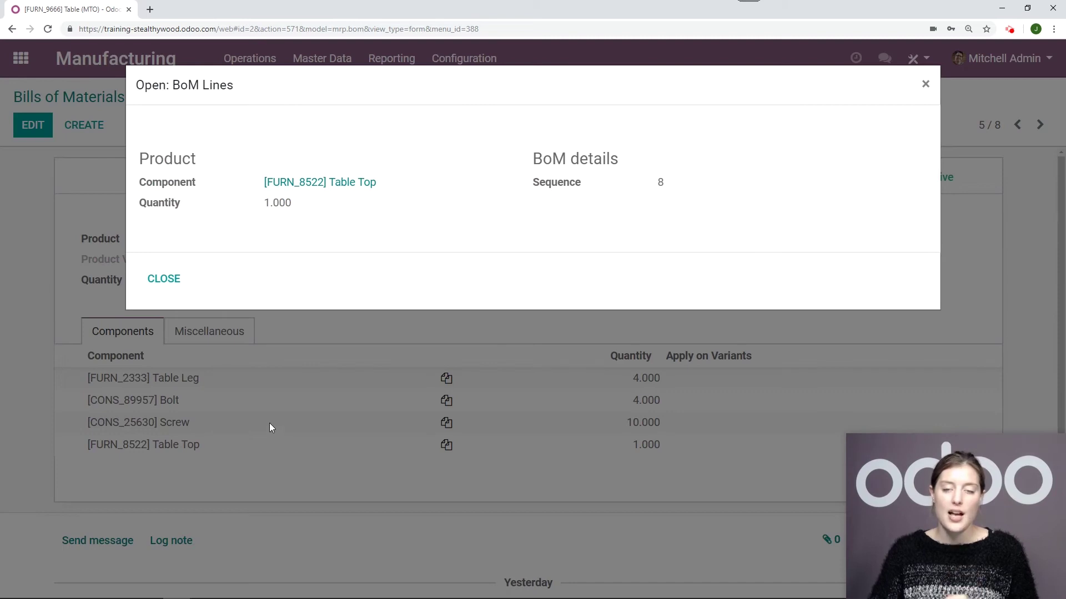
left_click(347, 185)
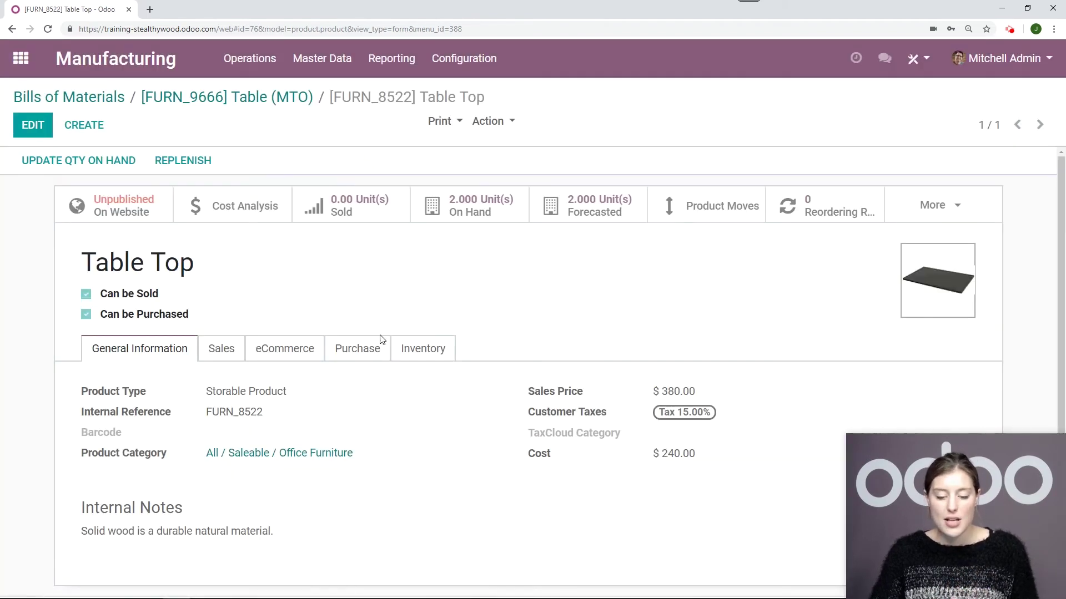
left_click(426, 346)
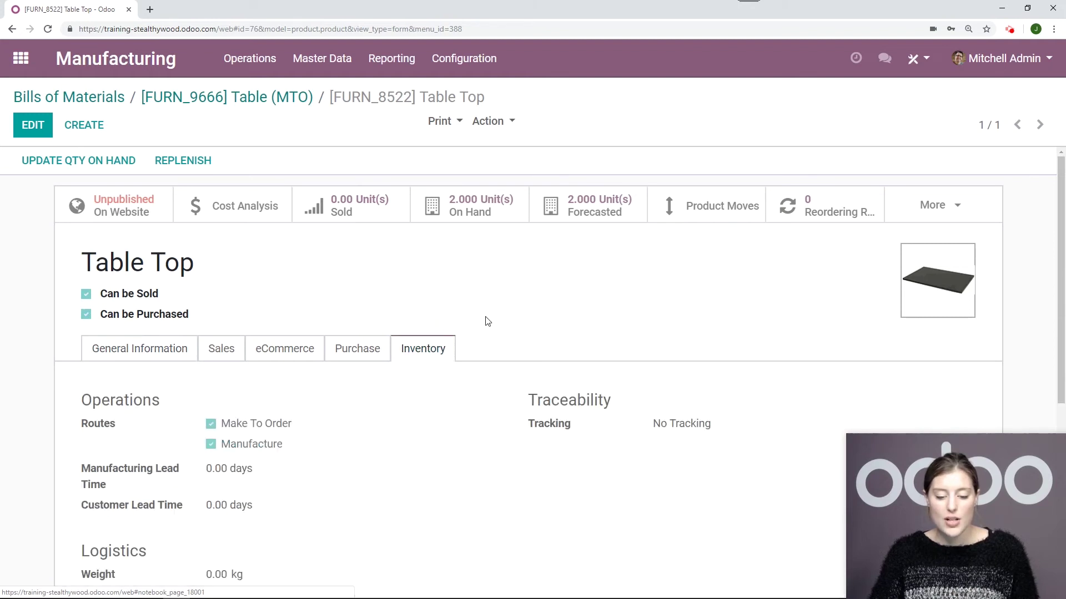
scroll(333, 361, "down", 1)
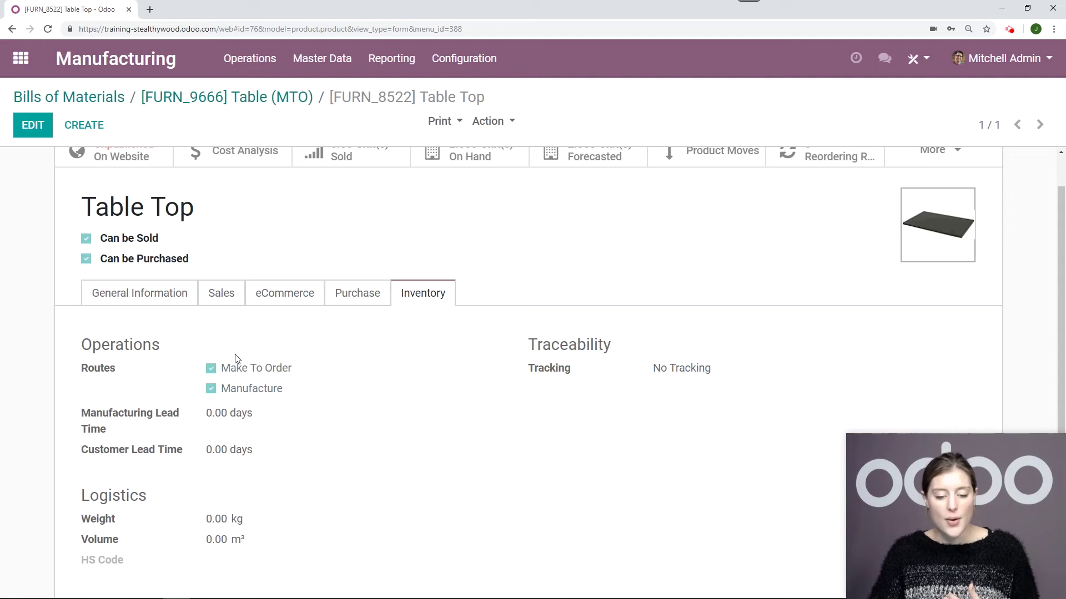
scroll(554, 283, "up", 1)
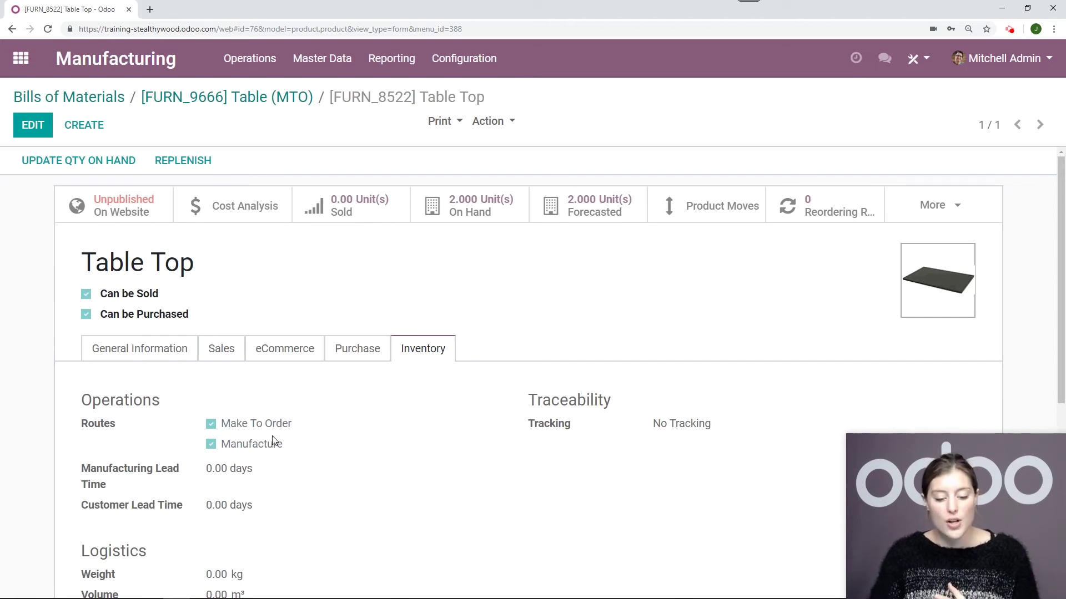
Create and save a new manufacturing order for the product [FURN_9666] Table (MTO)
left_click(250, 60)
left_click(258, 94)
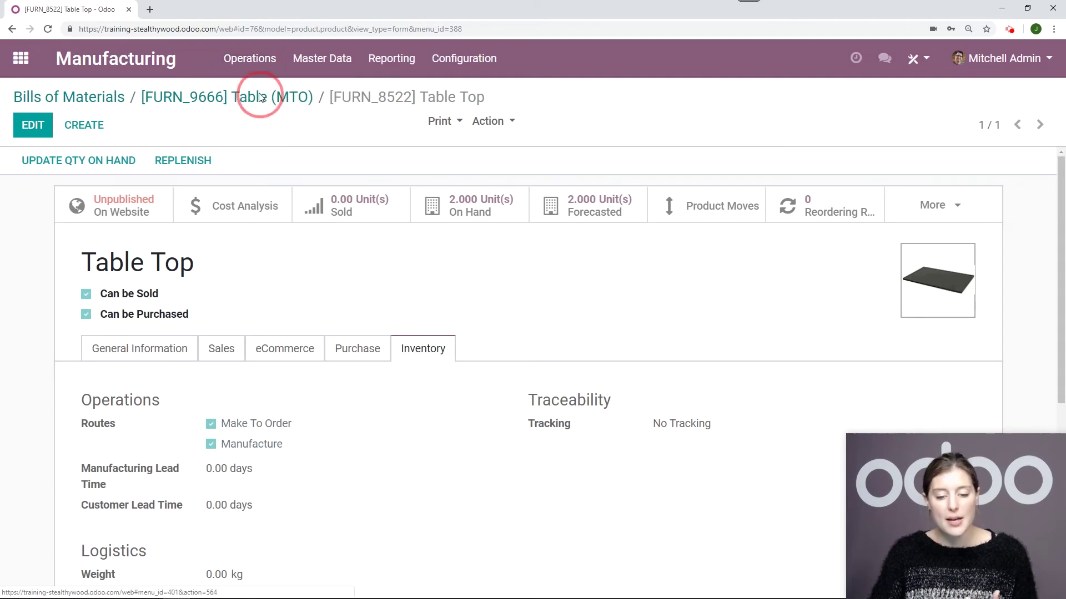
left_click(47, 137)
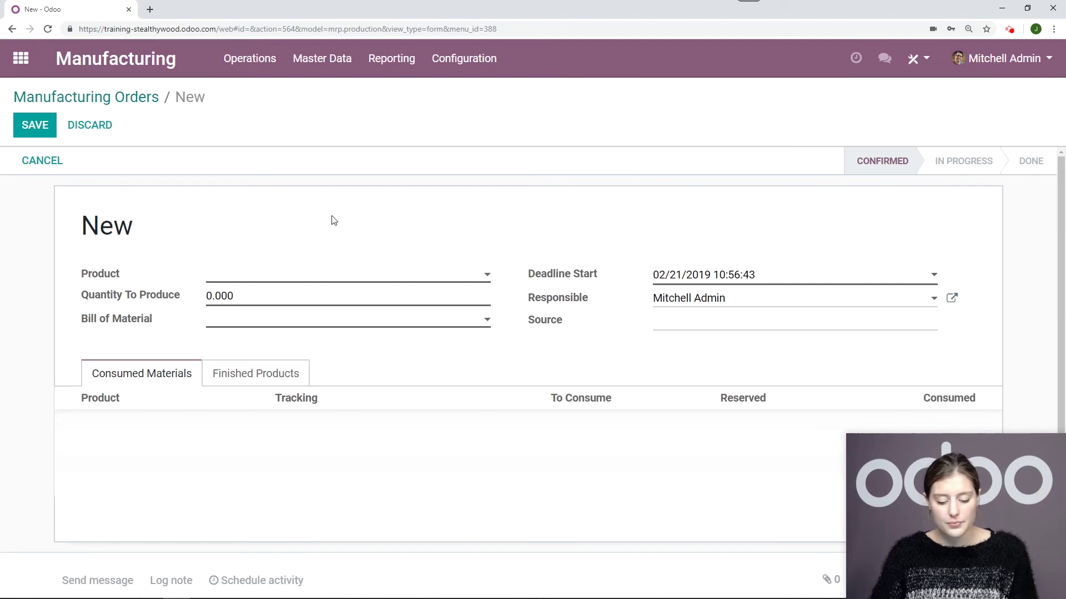
left_click(333, 317)
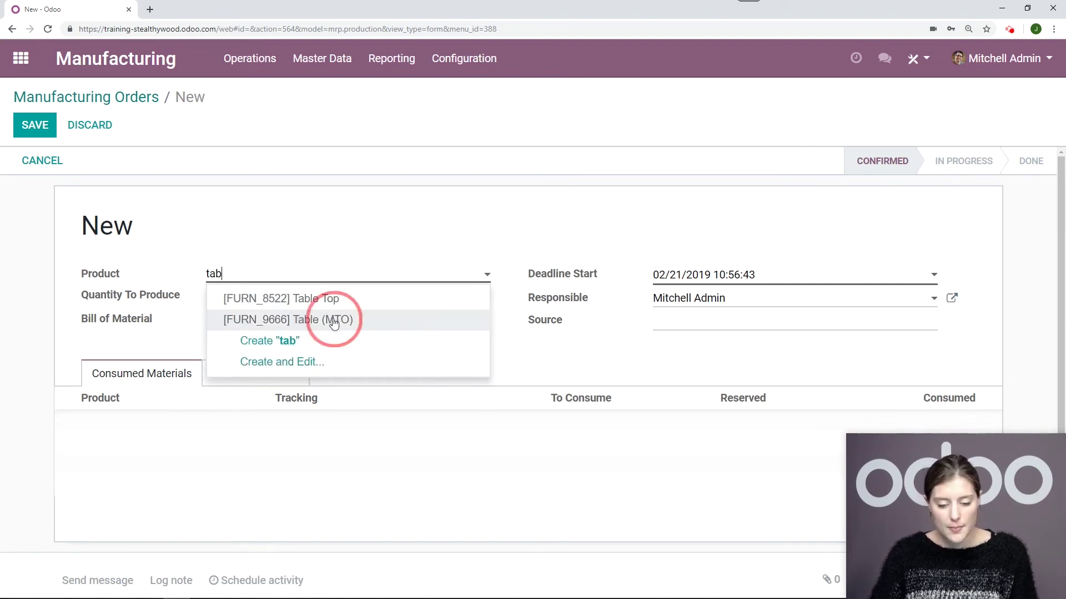
left_click(19, 136)
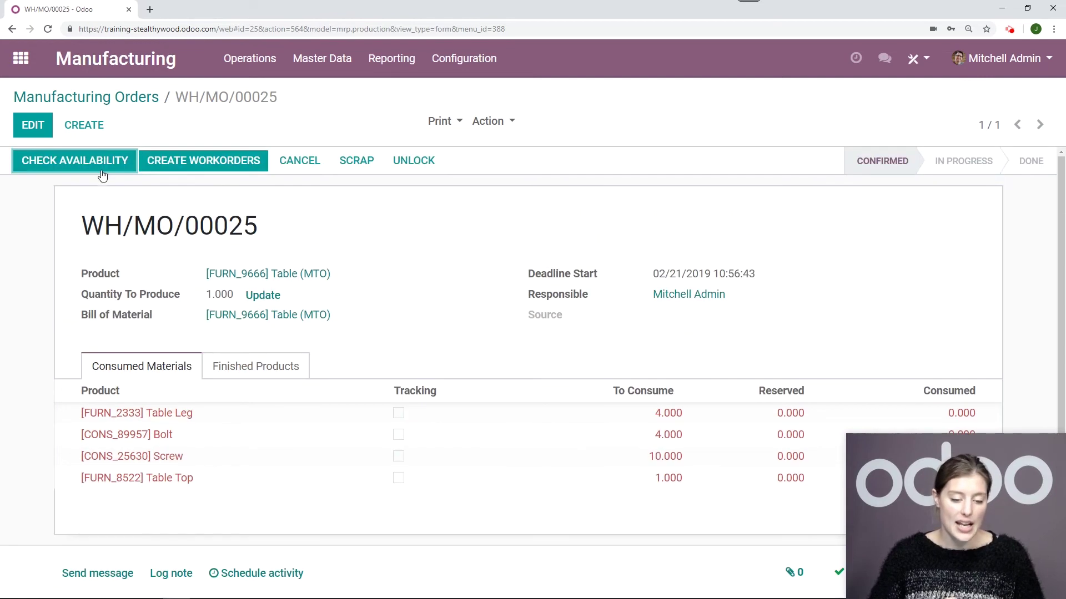
Check component availability for the Table (MTO) manufacturing order and review its consumed materials
left_click(101, 164)
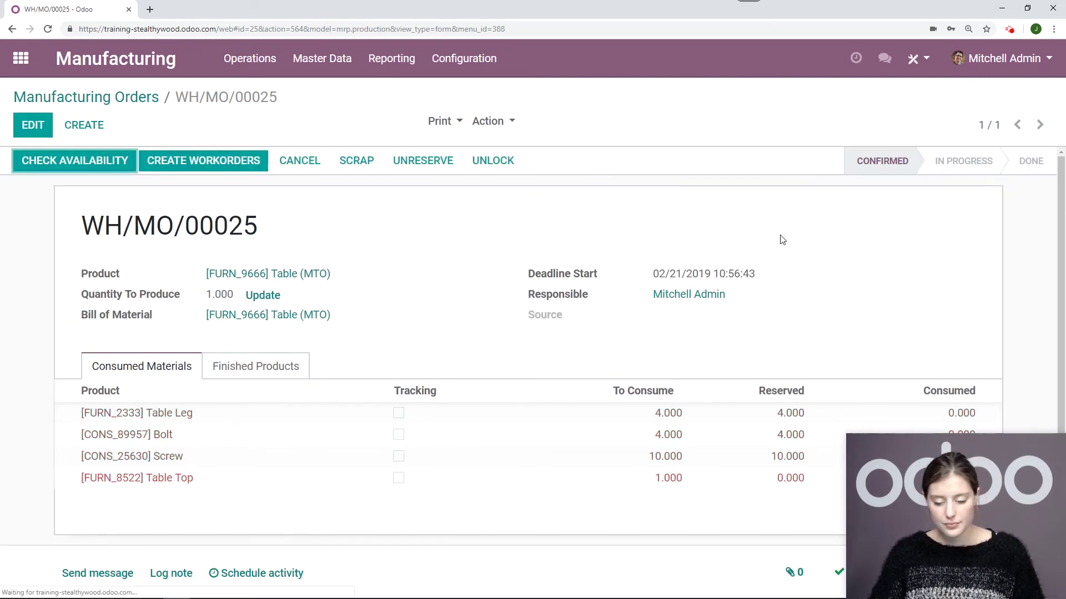
scroll(782, 239, "down", 2)
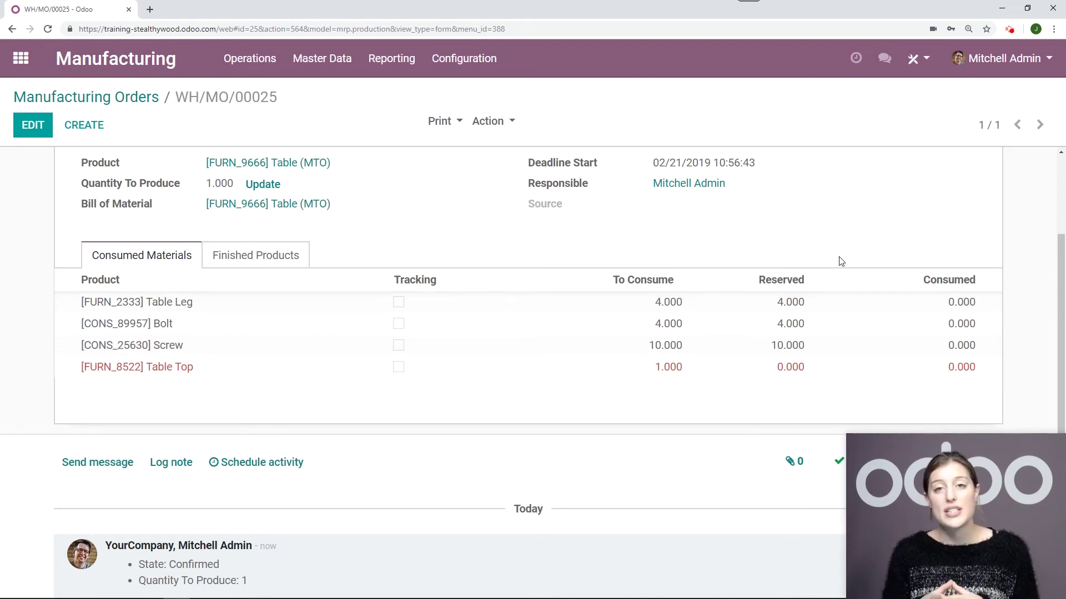
scroll(519, 371, "up", 2)
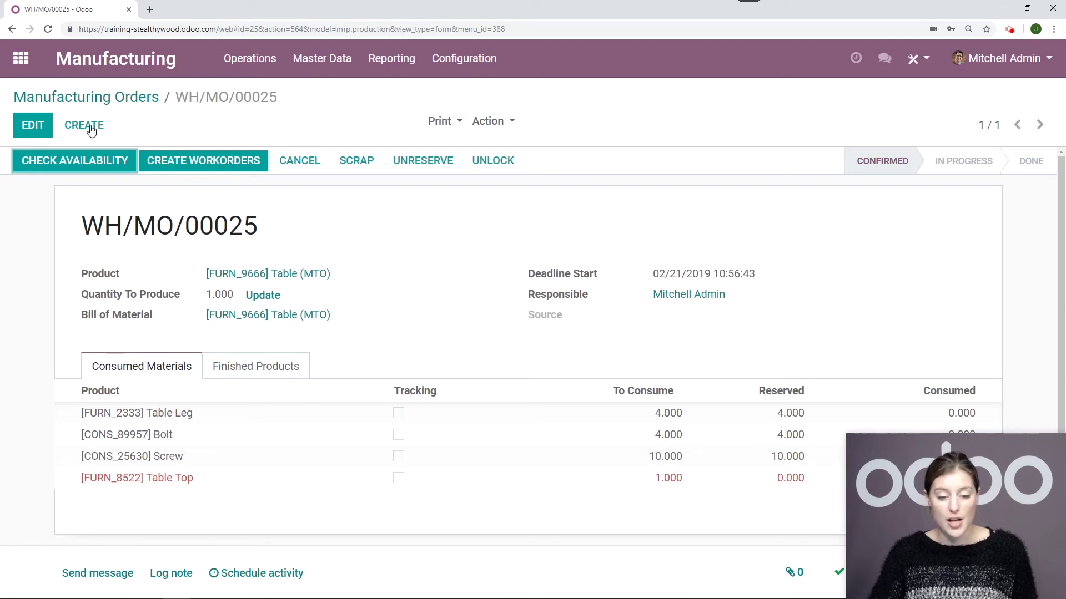
Open the Table Top manufacturing order, check its component availability and review the reserved quantities
left_click(120, 97)
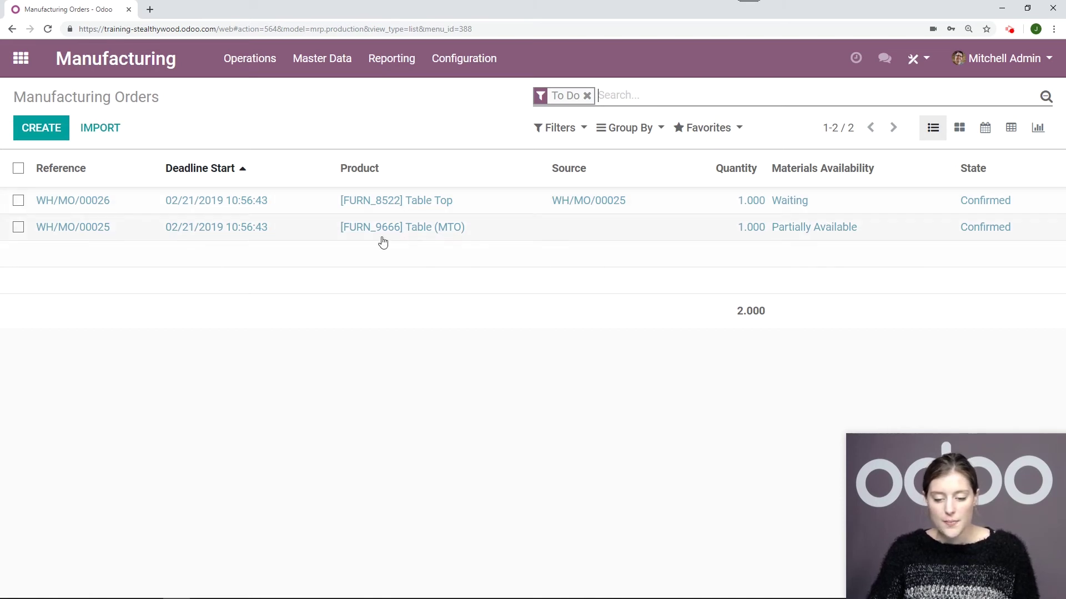
left_click(514, 208)
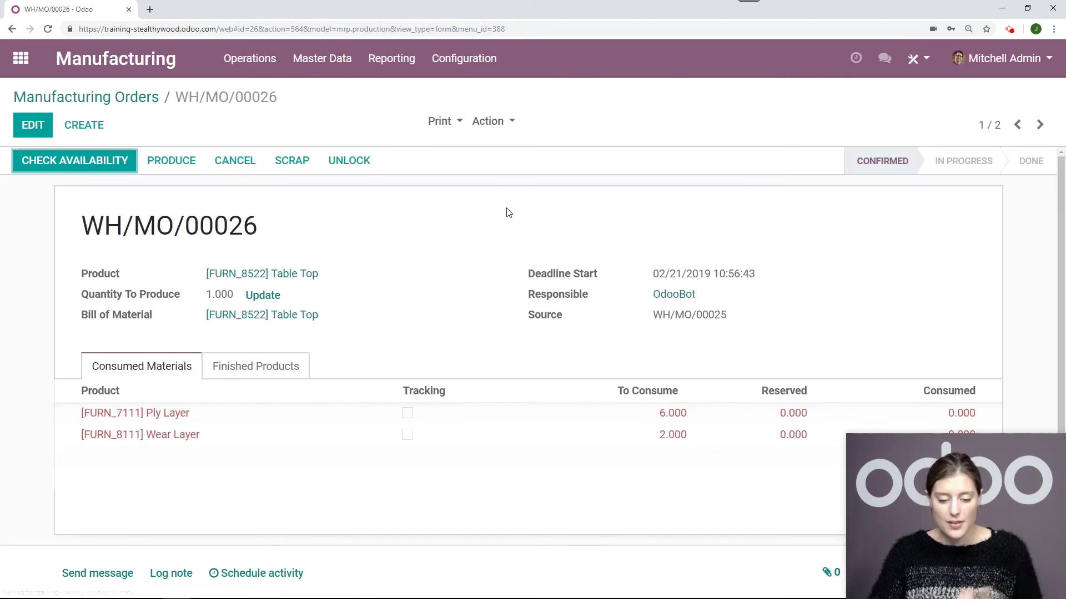
left_click(96, 170)
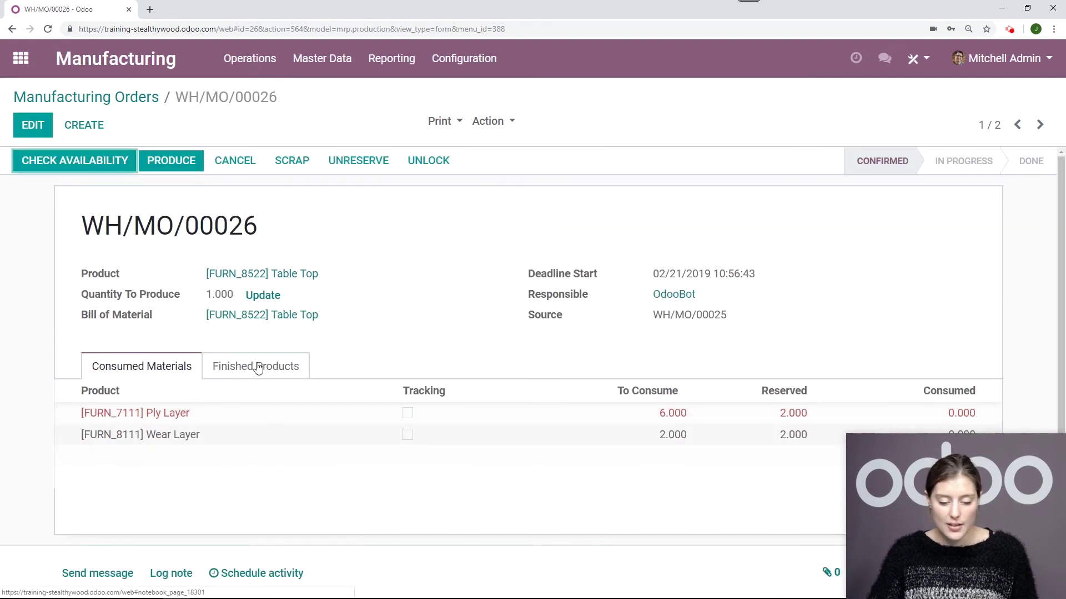
scroll(214, 397, "down", 2)
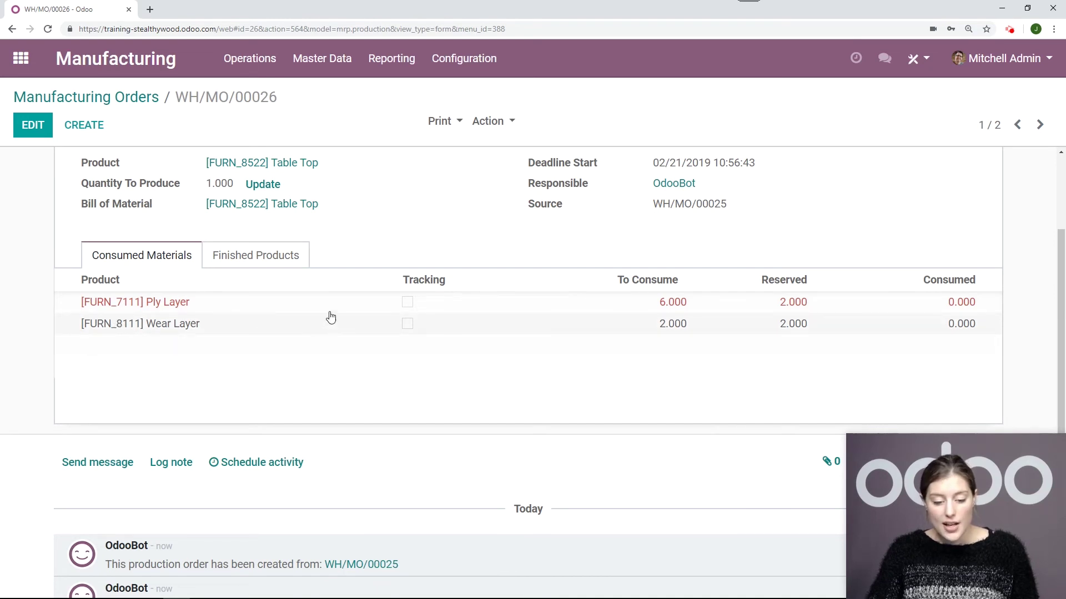
Open the Ply Layer product from the order and update its quantity on hand to 50
left_click(249, 308)
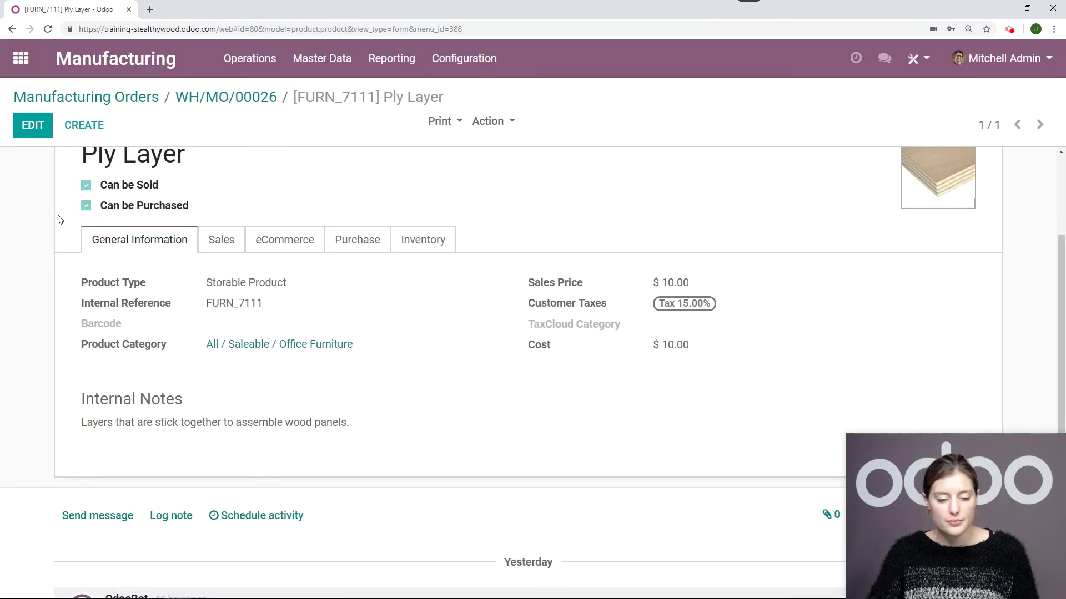
scroll(61, 219, "up", 3)
left_click(83, 161)
left_click(298, 167)
double_click(267, 167)
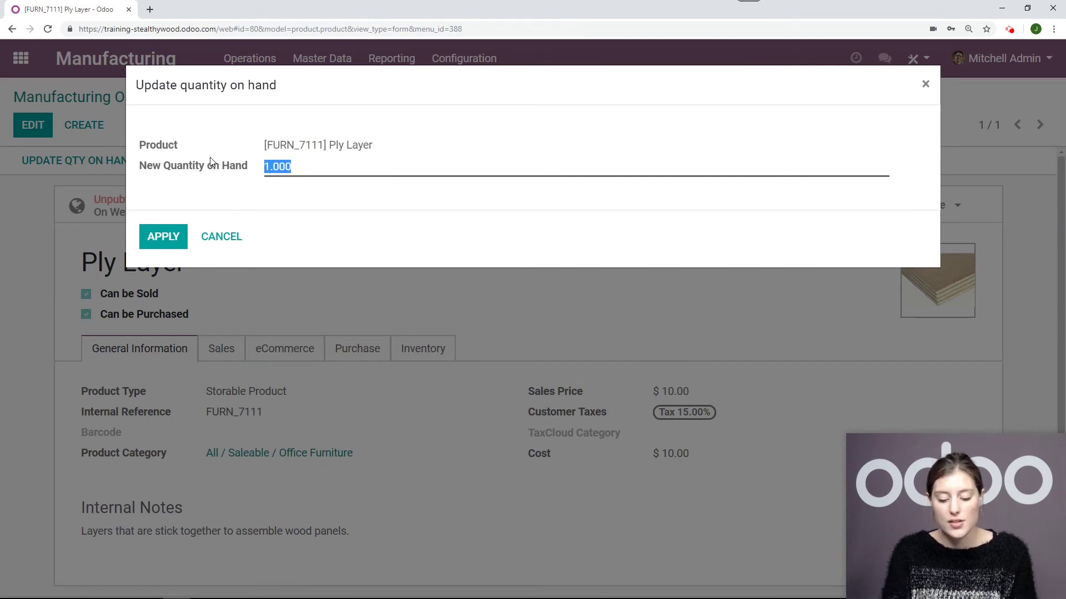
type("50")
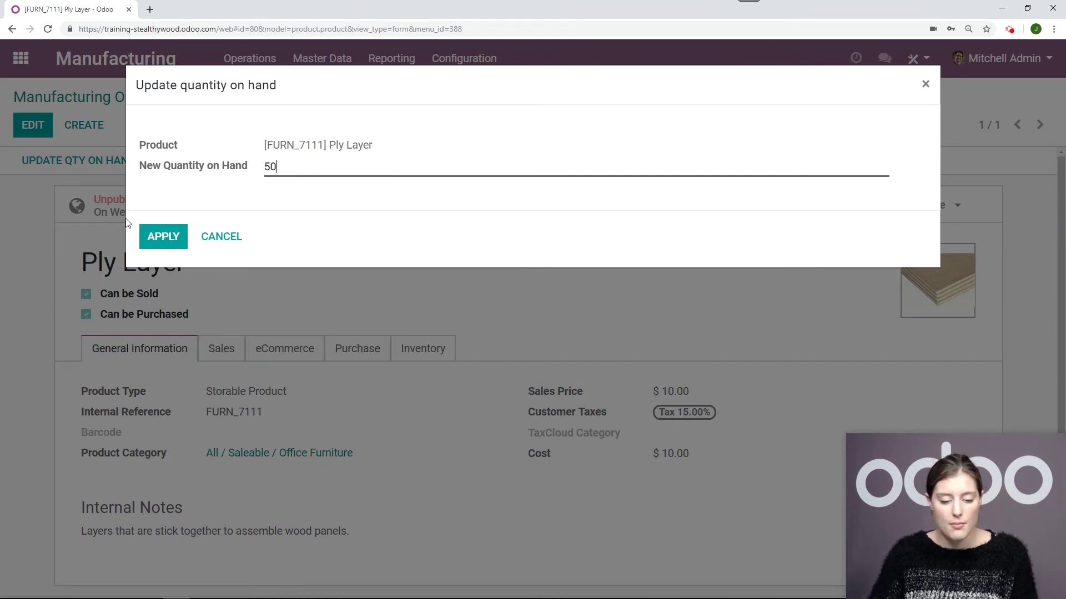
left_click(163, 238)
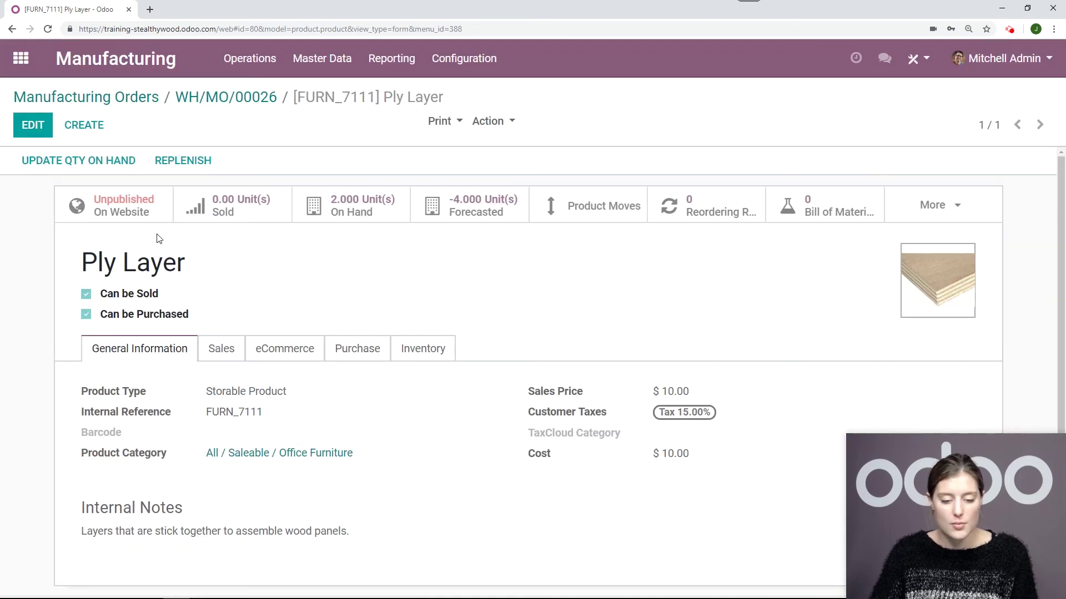
Return to the Table Top manufacturing order and recheck the availability of its components
left_click(228, 104)
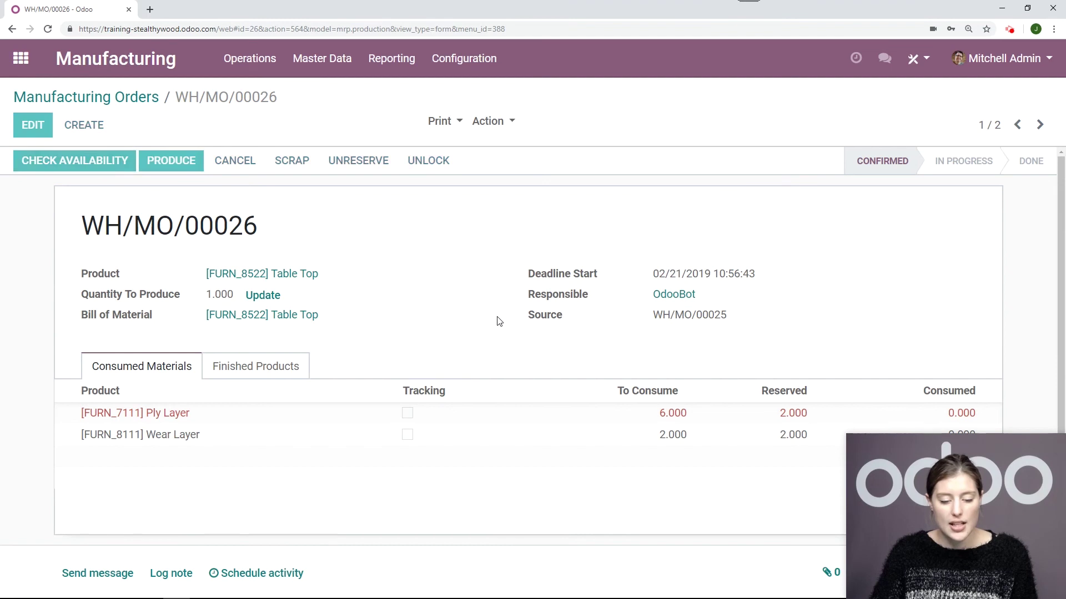
scroll(516, 290, "down", 2)
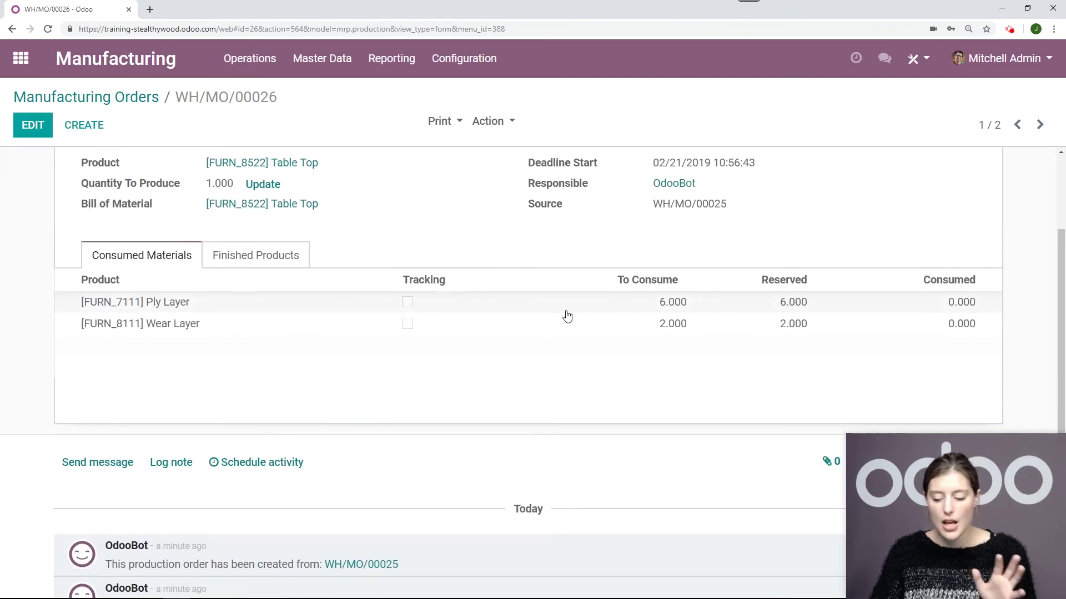
scroll(484, 322, "up", 1)
scroll(484, 322, "up", 1)
Record the production of 1 Table Top and mark its manufacturing order as done
left_click(49, 162)
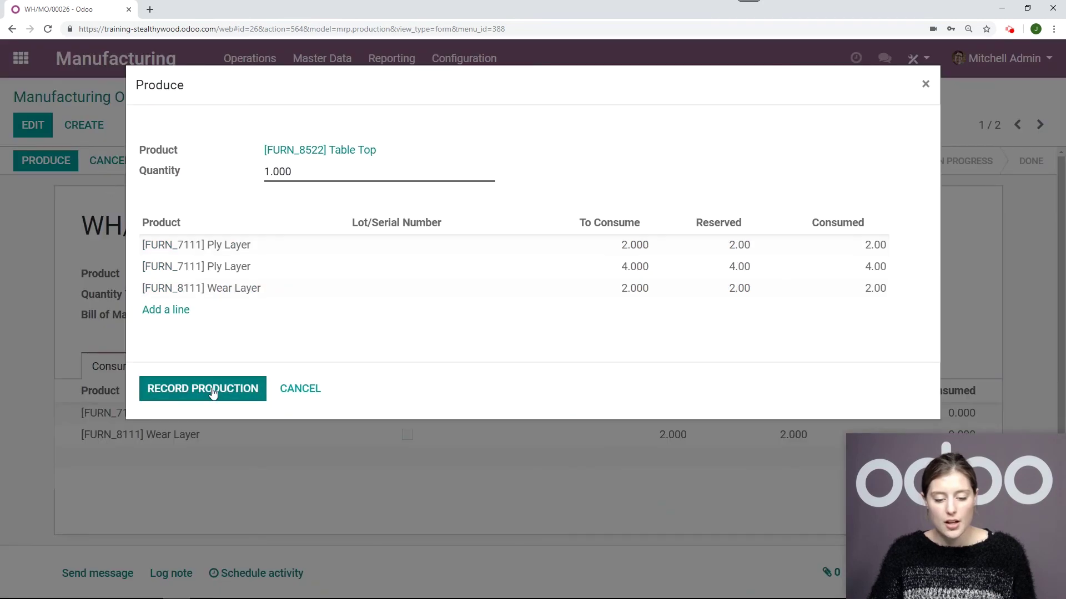
left_click(212, 391)
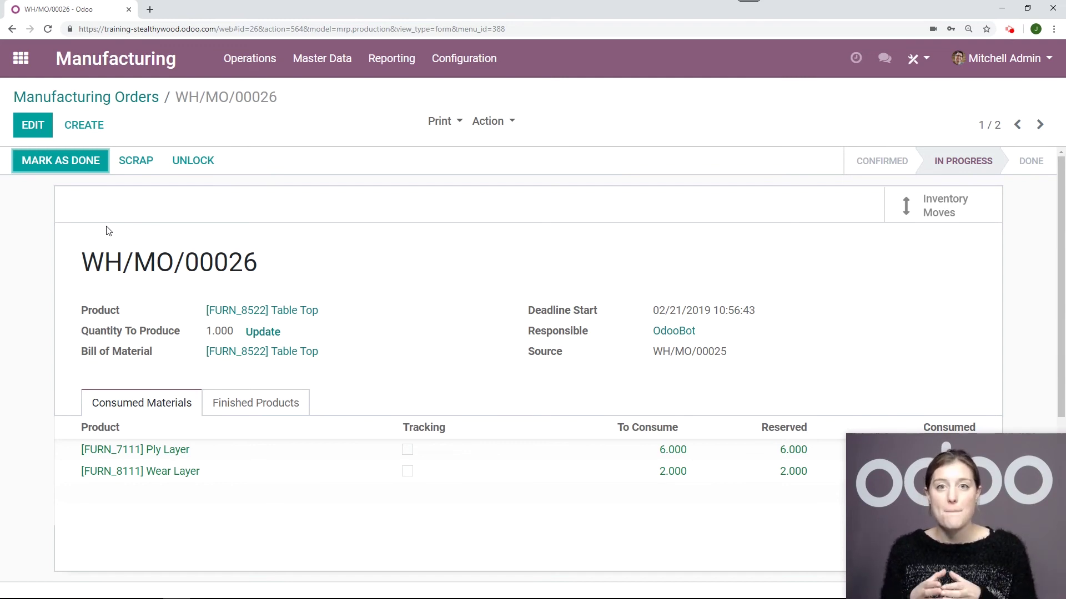
left_click(89, 161)
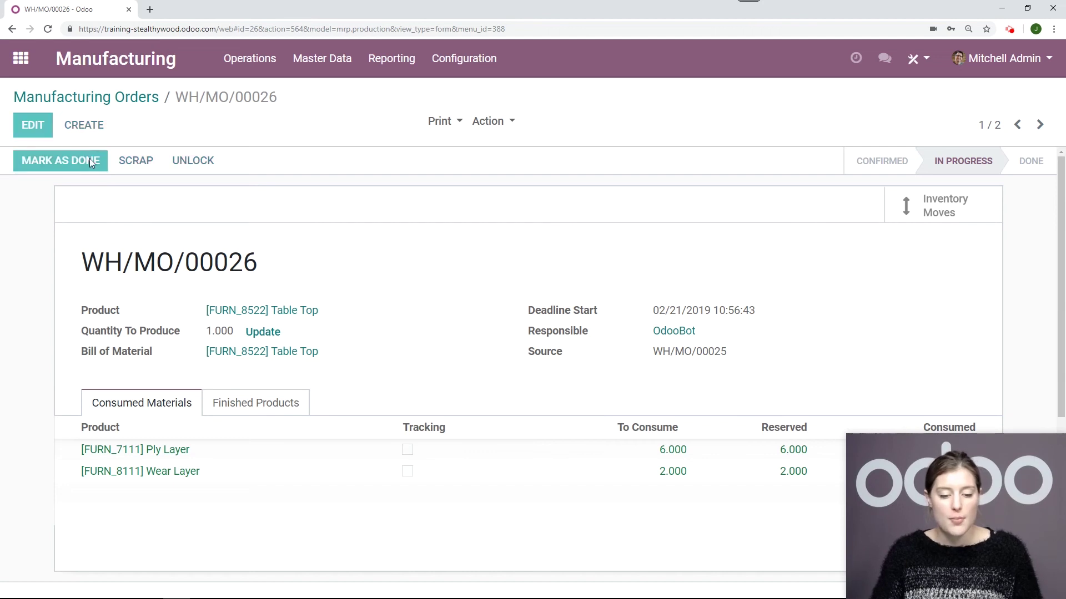
Open the Table (MTO) manufacturing order and review the reserved quantities of its components
left_click(154, 98)
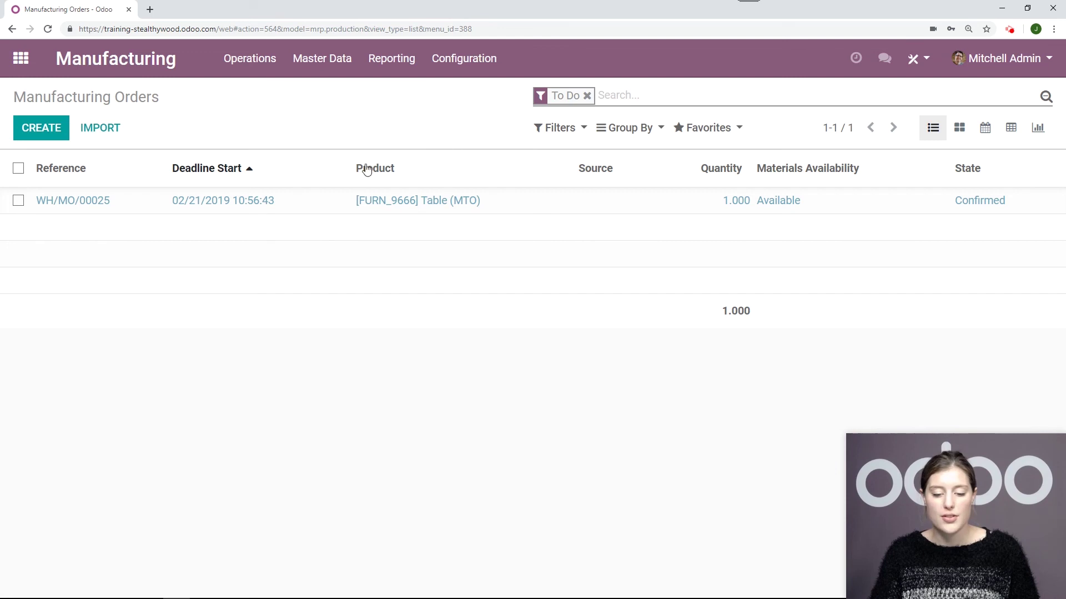
left_click(332, 205)
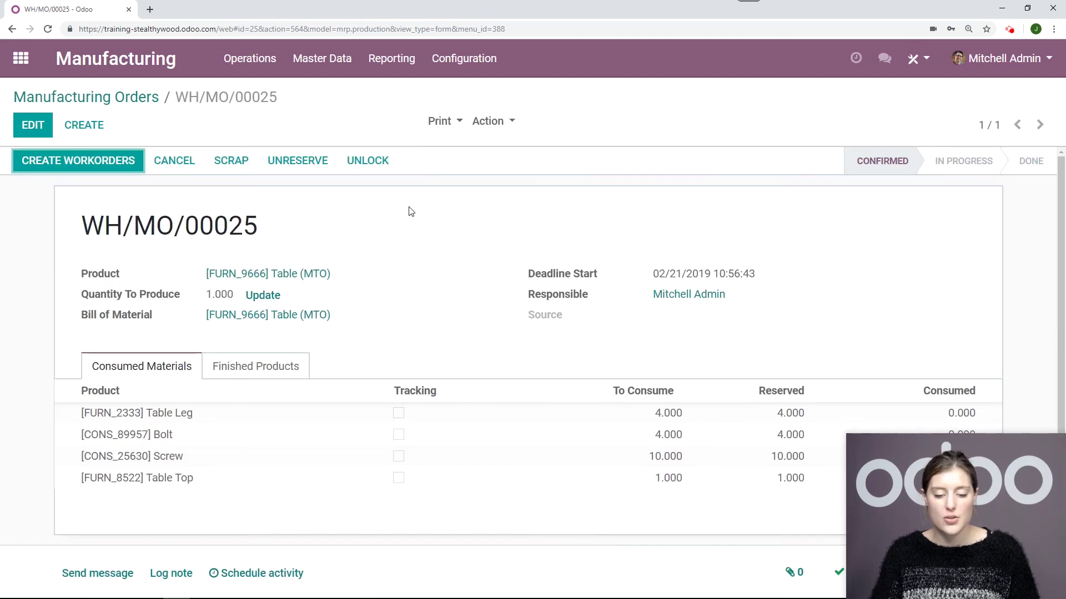
scroll(499, 377, "down", 2)
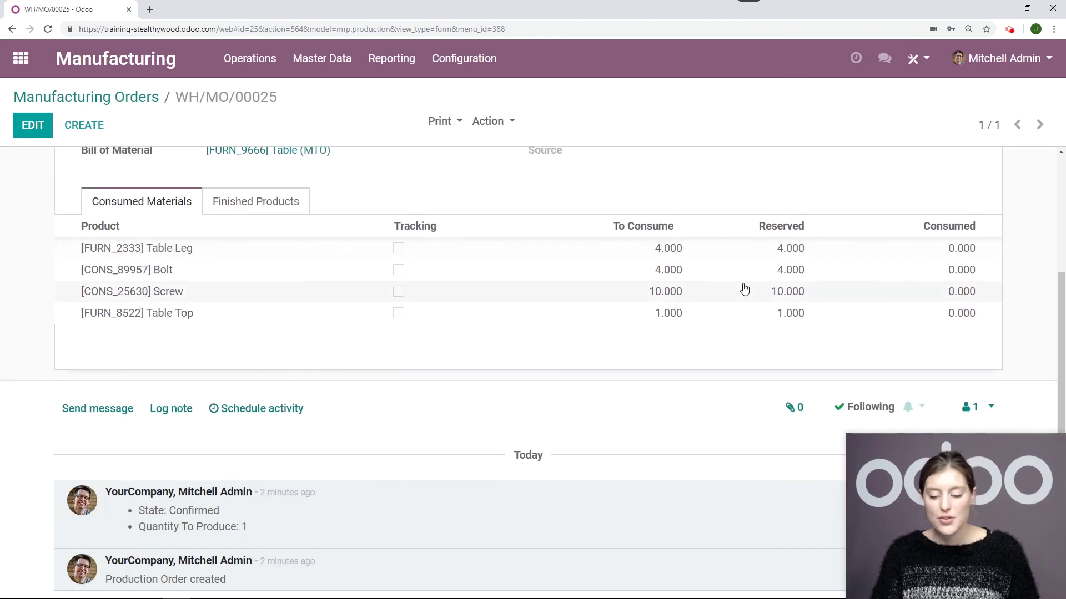
Create the work orders for the Table (MTO) manufacturing order
scroll(498, 277, "up", 2)
scroll(496, 277, "up", 2)
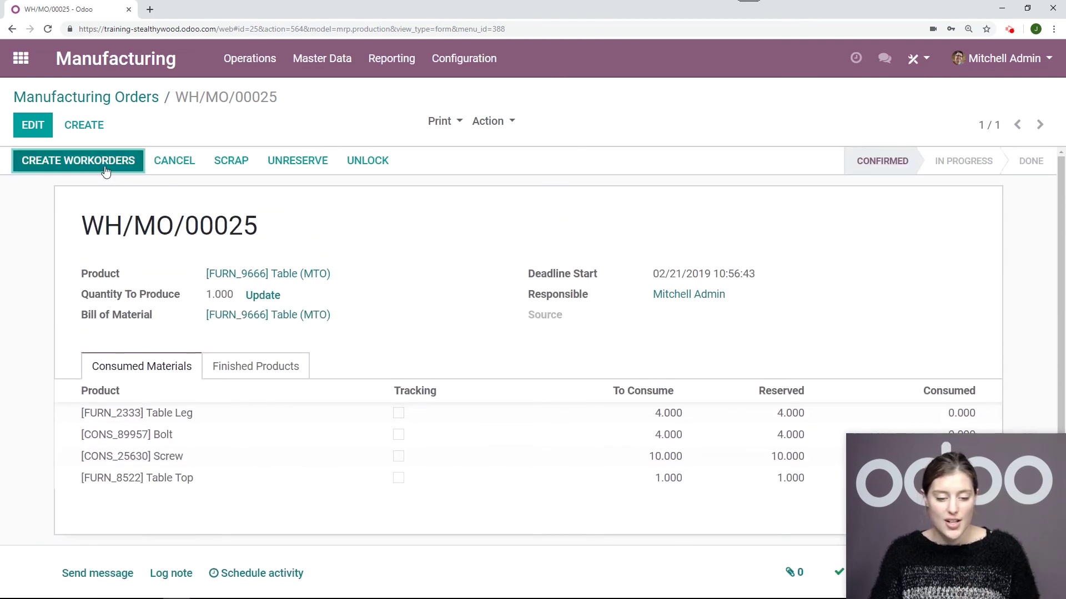
left_click(105, 169)
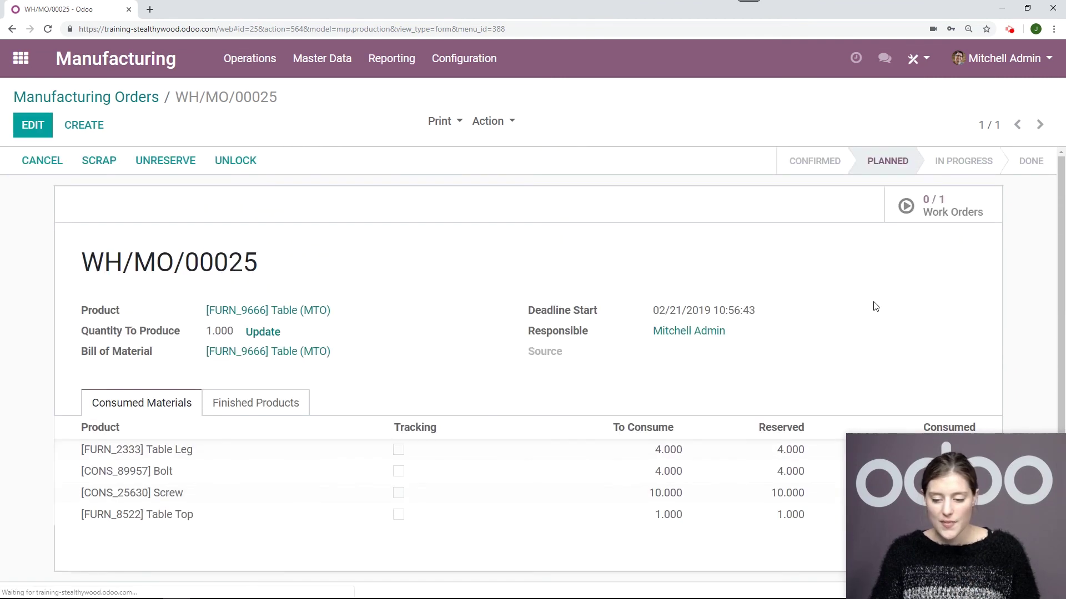
Open the order's Assembly Line 1 work order, start working on it and look over its work instruction
left_click(943, 220)
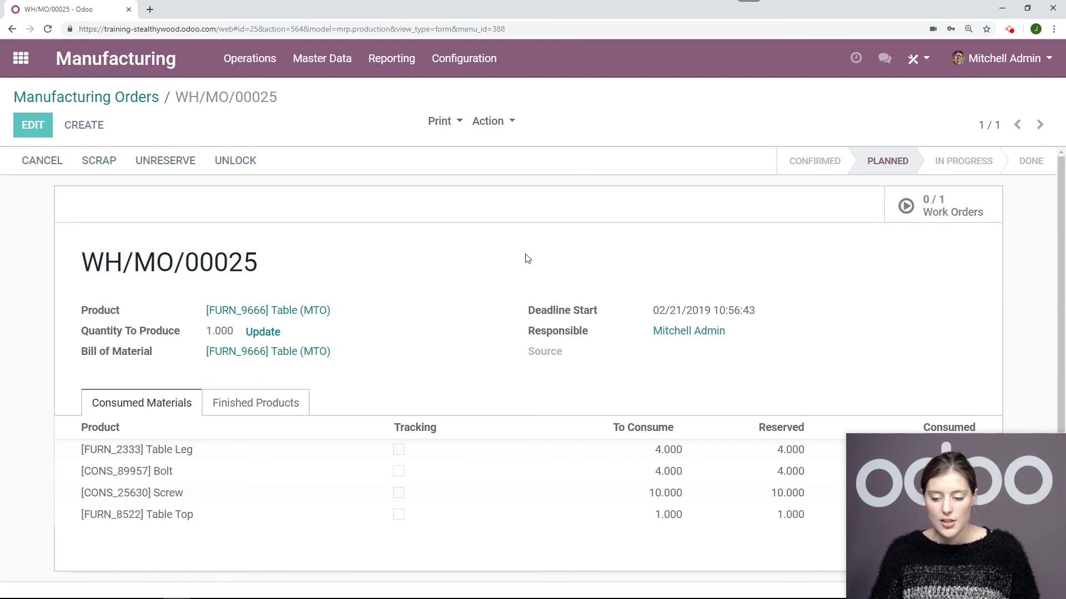
left_click(135, 203)
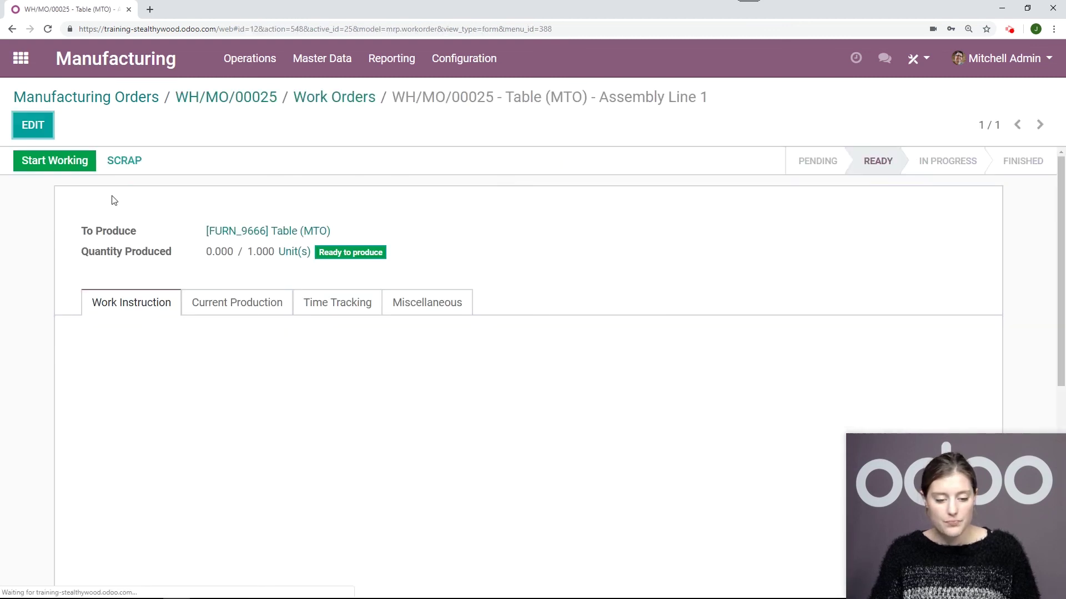
left_click(67, 169)
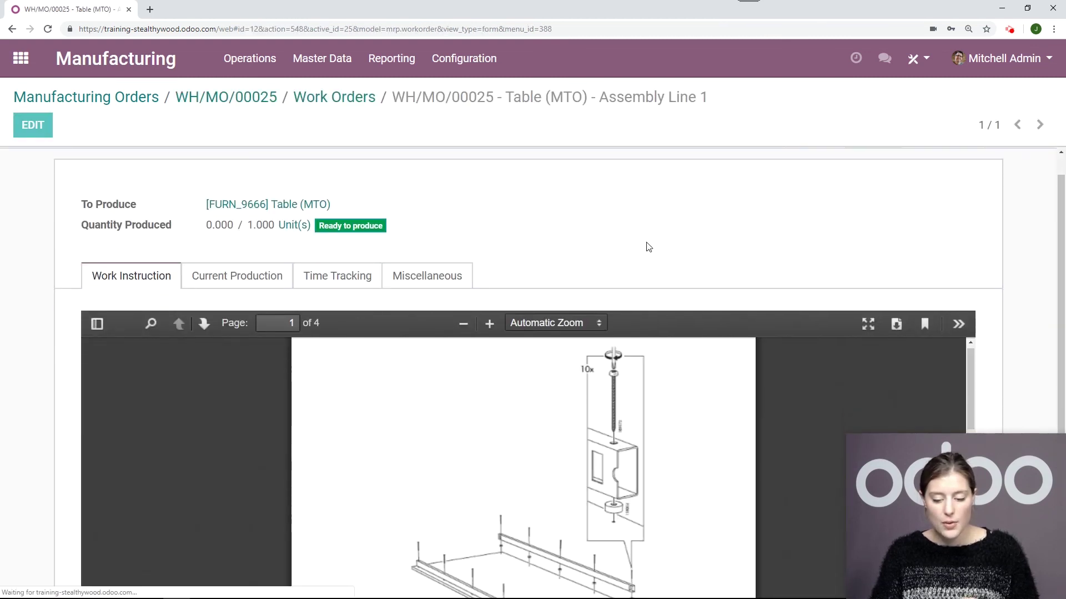
scroll(646, 244, "down", 2)
scroll(402, 243, "up", 2)
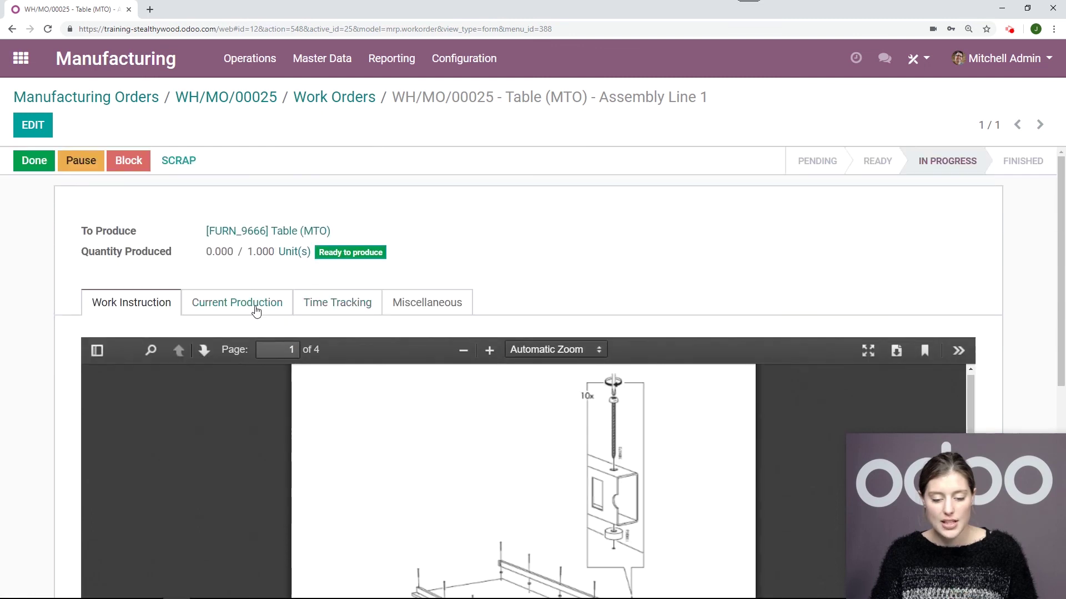
Check the work order's current production and time tracking, then mark it done and return to the Table (MTO) manufacturing order
left_click(257, 309)
left_click(350, 308)
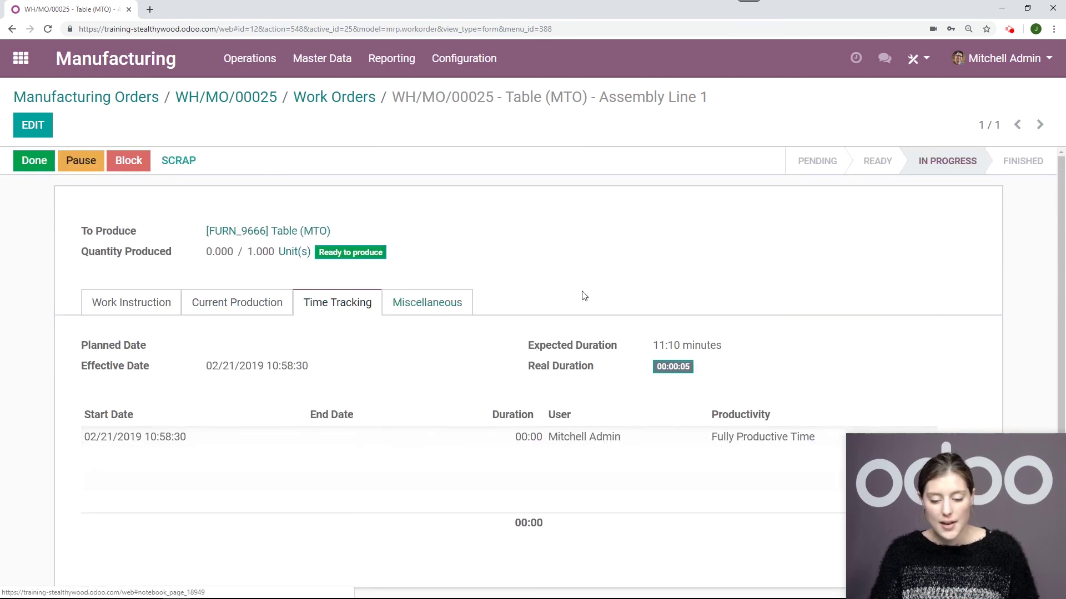
scroll(580, 295, "down", 1)
scroll(580, 314, "up", 1)
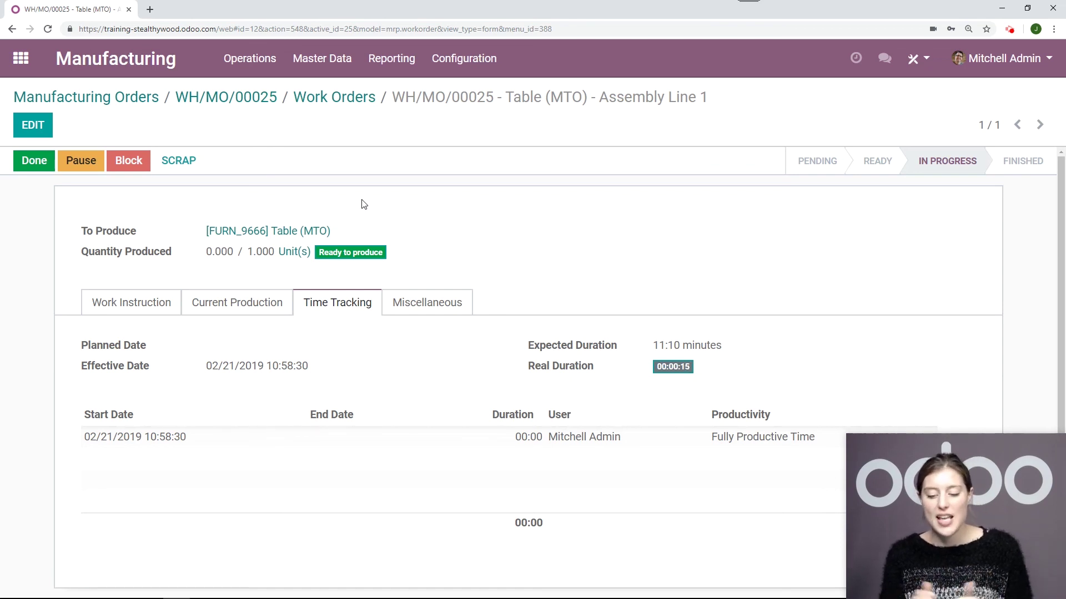
left_click(38, 171)
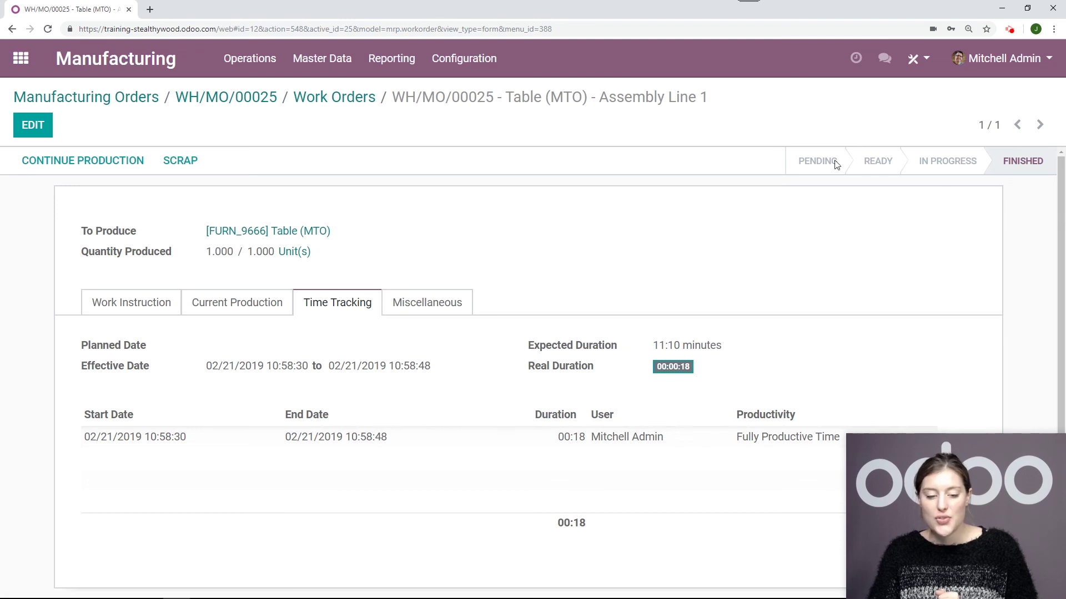
left_click(269, 98)
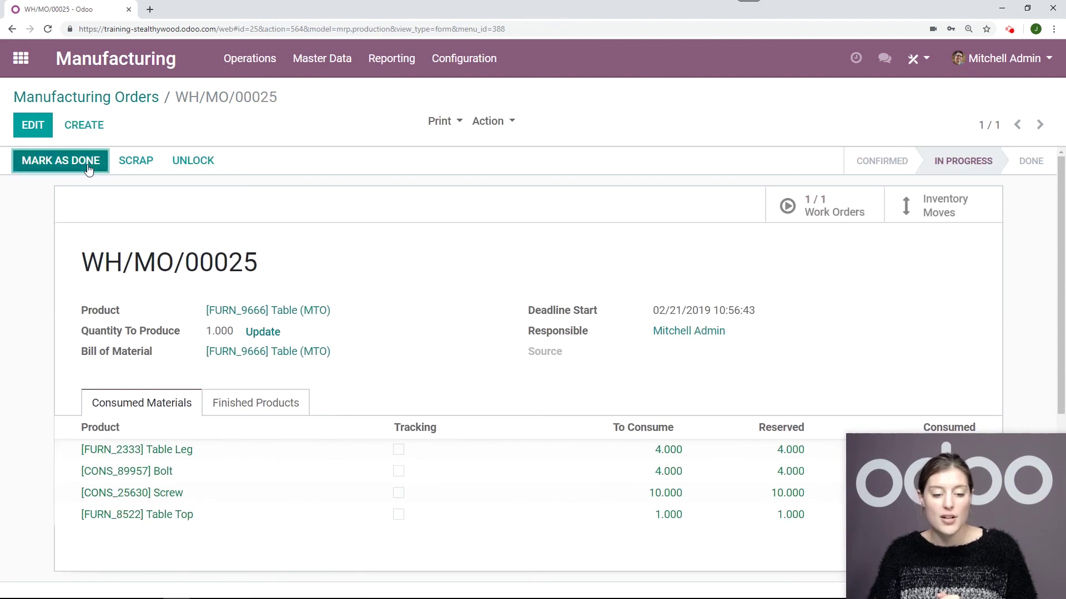